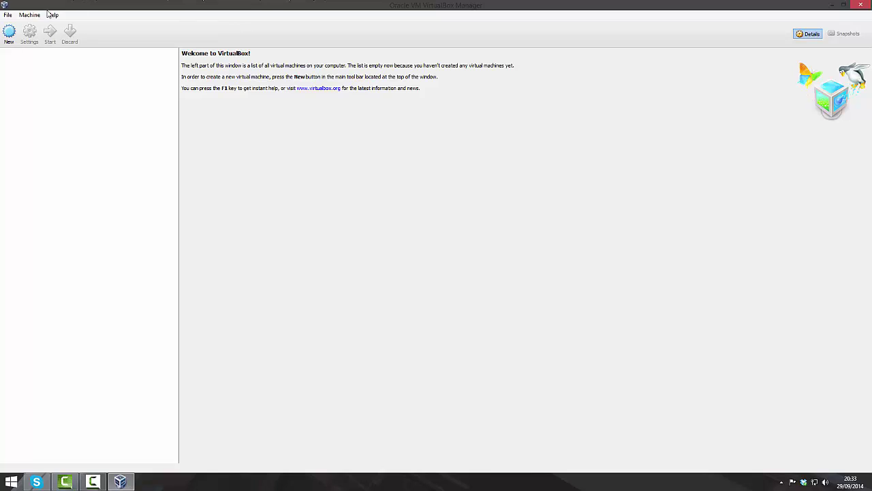
# Create a new machine named 'Mac OS X', type Mac OS X, version 10.9 Mavericks (64 bit).
pyautogui.click(9, 31)
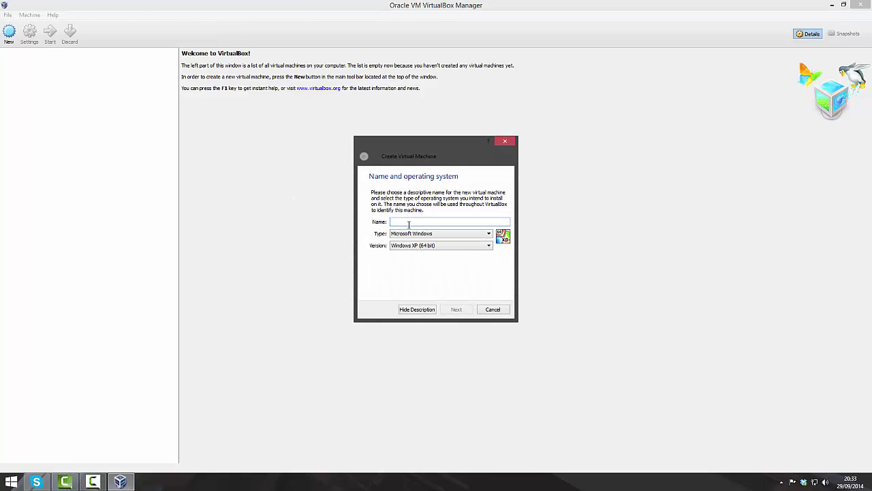
pyautogui.write('Mac')
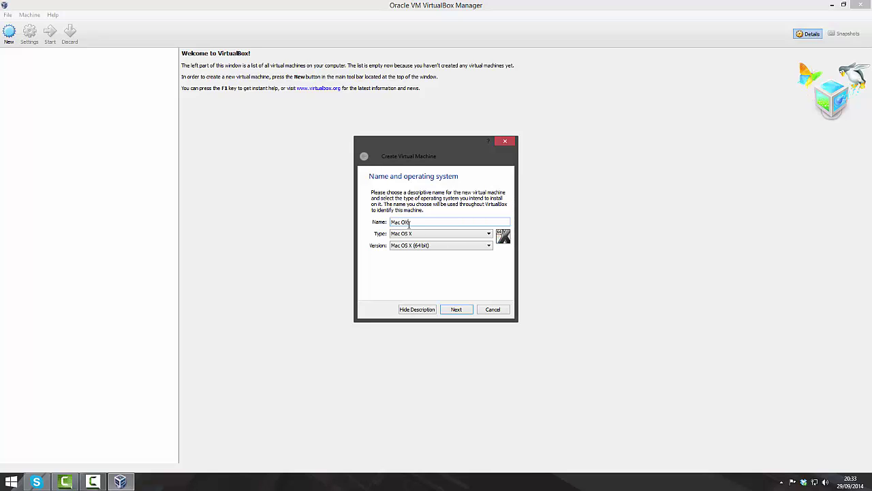
pyautogui.write(' OS X')
pyautogui.click(410, 235)
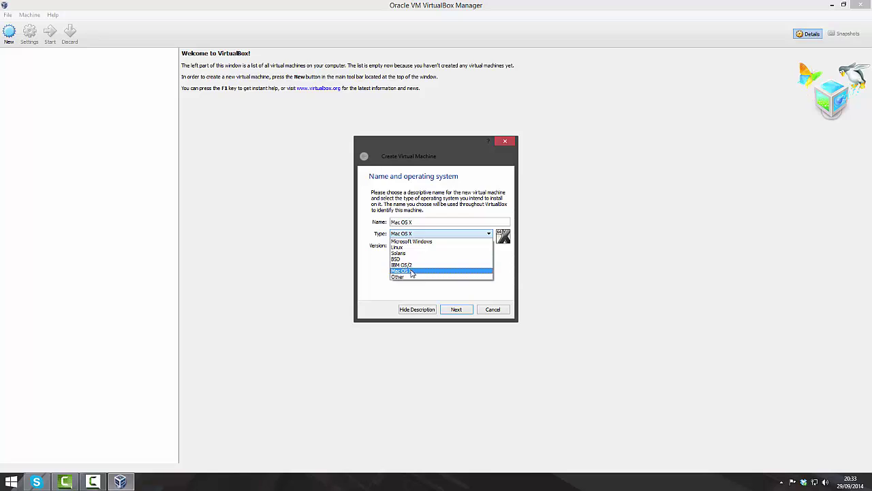
pyautogui.click(412, 271)
pyautogui.click(408, 247)
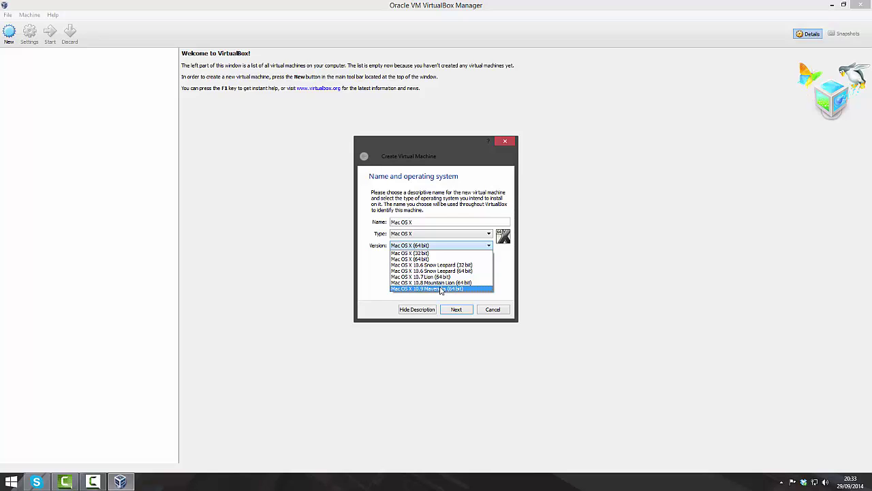
pyautogui.click(441, 289)
# Dismiss the folder-already-exists error and advance to the memory size step.
pyautogui.click(462, 309)
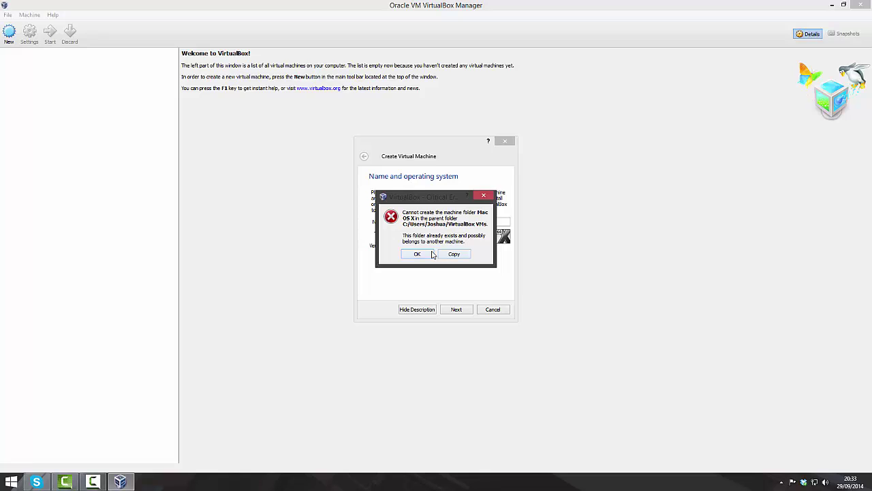
pyautogui.click(427, 254)
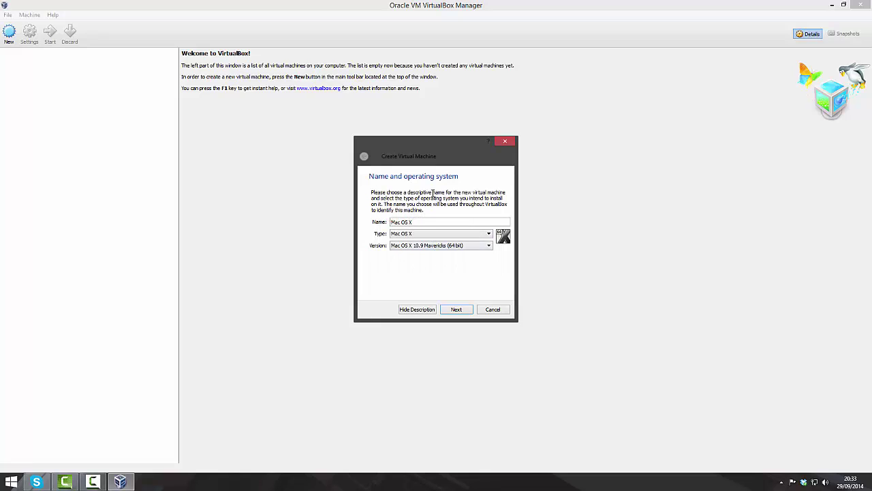
pyautogui.click(455, 310)
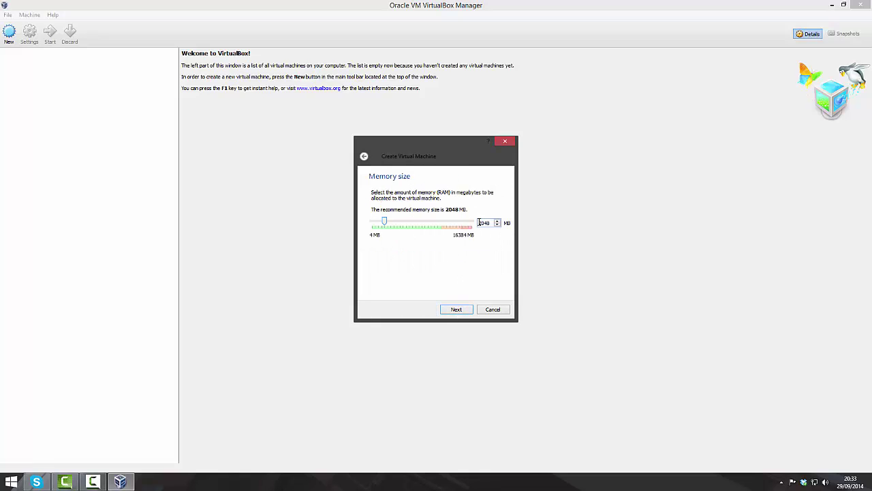
# Keep 2048 MB of memory and create a new 20.00 GB VDI virtual hard disk.
pyautogui.moveTo(478, 222); pyautogui.dragTo(515, 224)
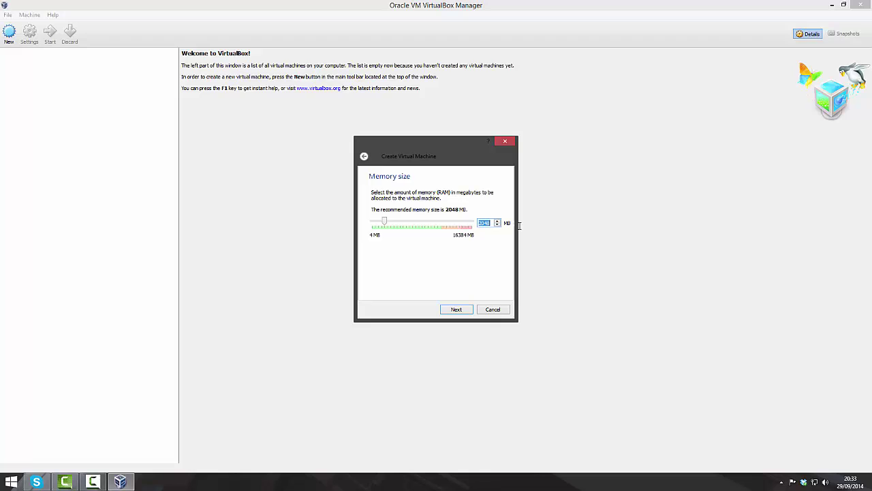
pyautogui.click(456, 310)
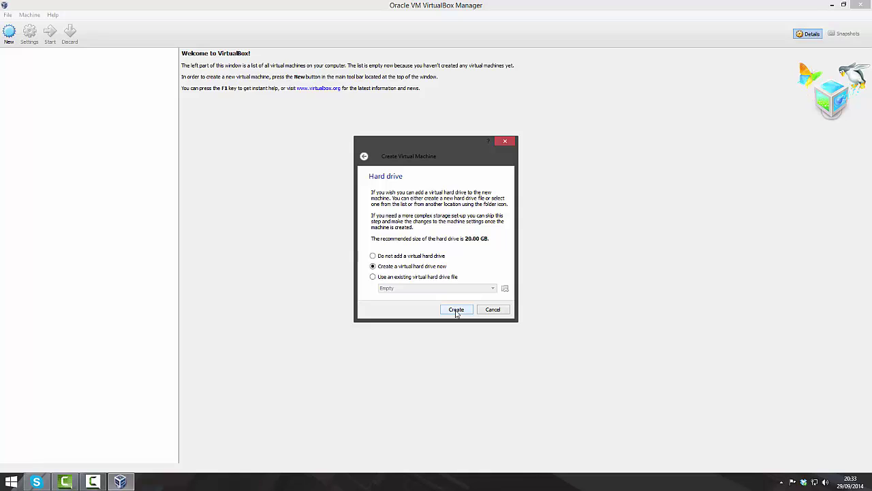
pyautogui.click(456, 310)
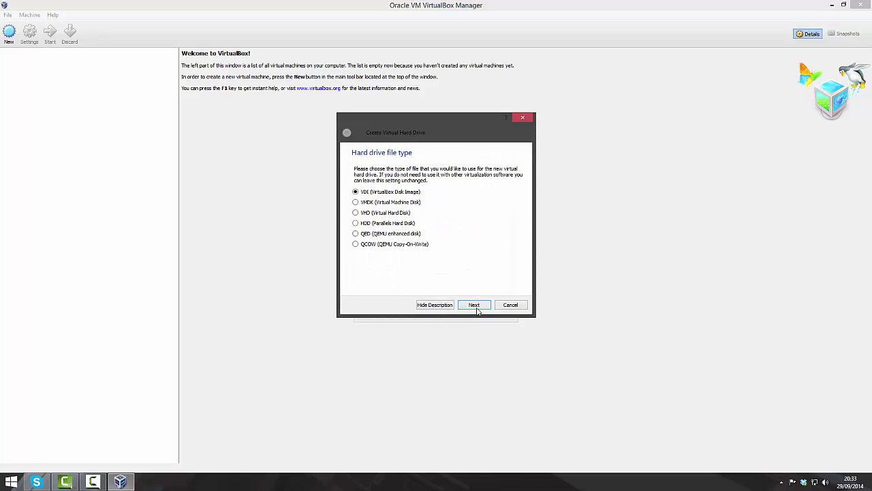
pyautogui.click(475, 305)
pyautogui.click(478, 304)
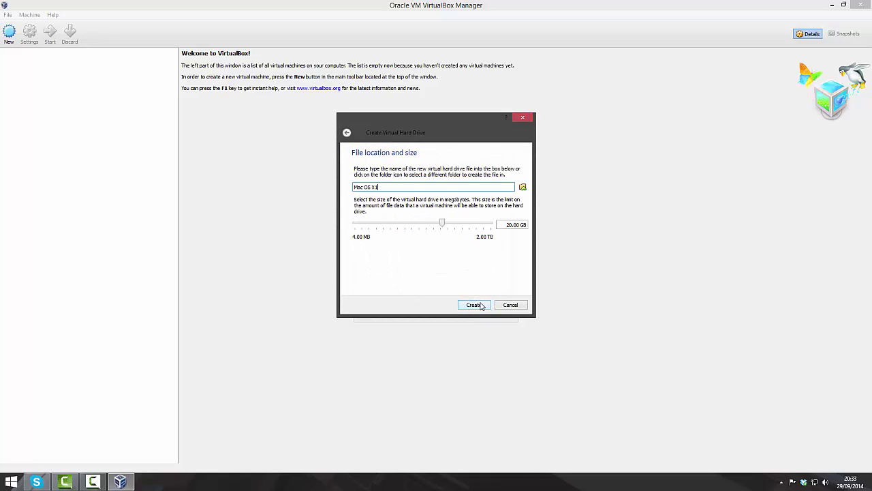
pyautogui.moveTo(505, 226); pyautogui.dragTo(563, 229)
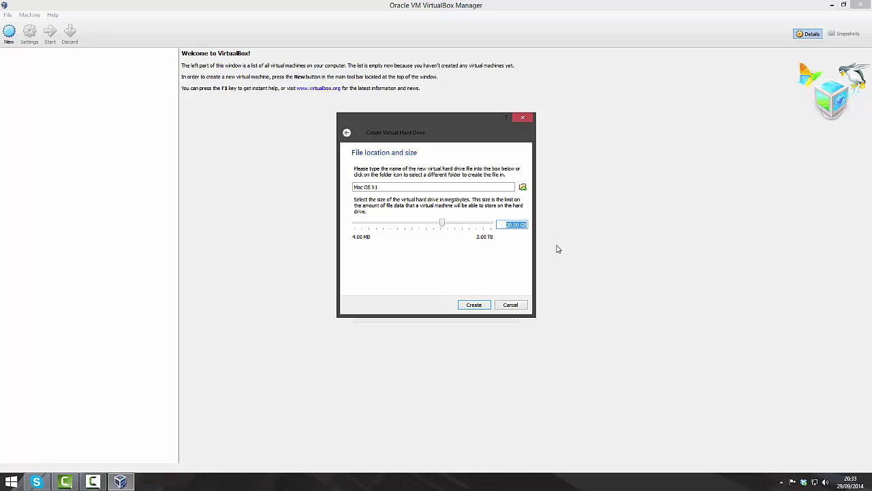
pyautogui.click(475, 306)
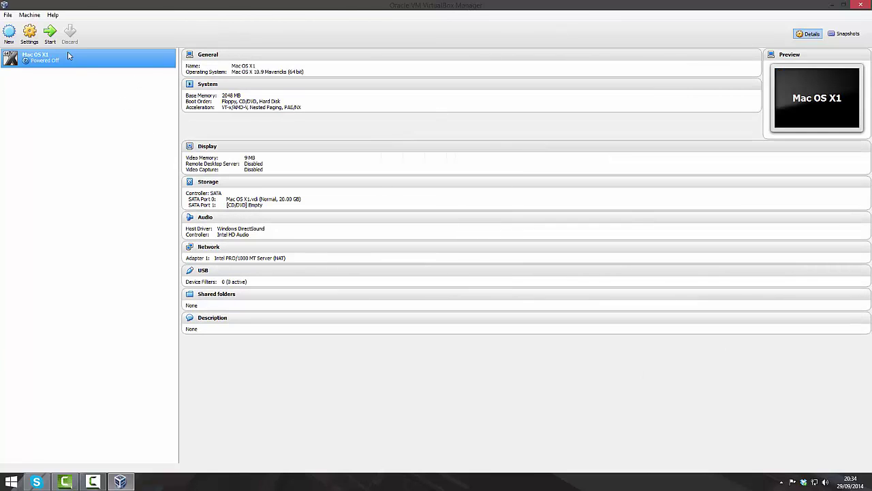
# Disable EFI in Mac OS X1's System settings.
pyautogui.click(29, 33)
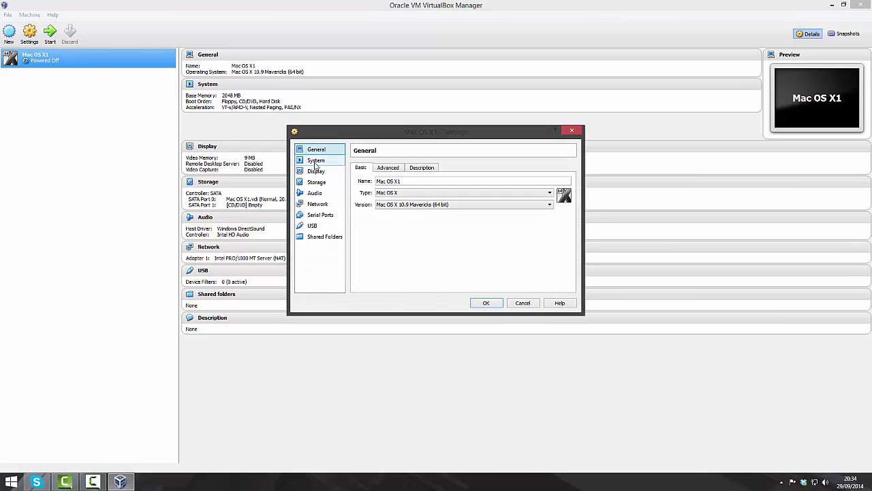
pyautogui.click(315, 161)
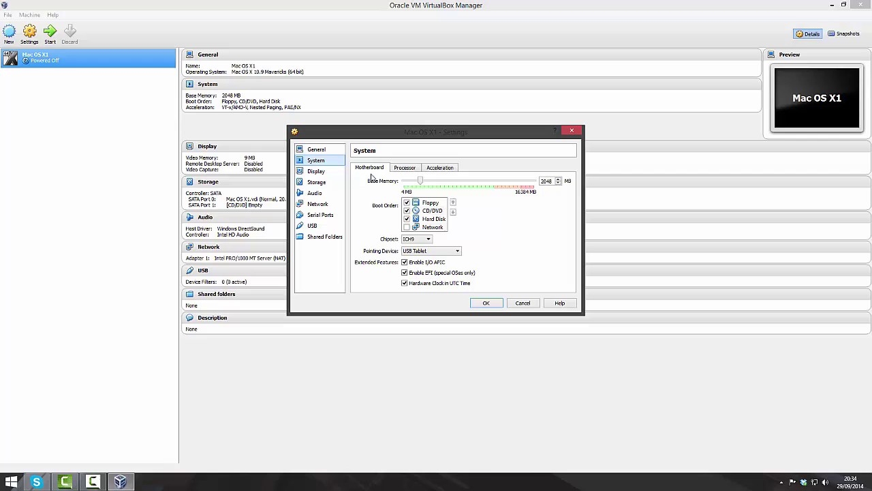
pyautogui.click(412, 274)
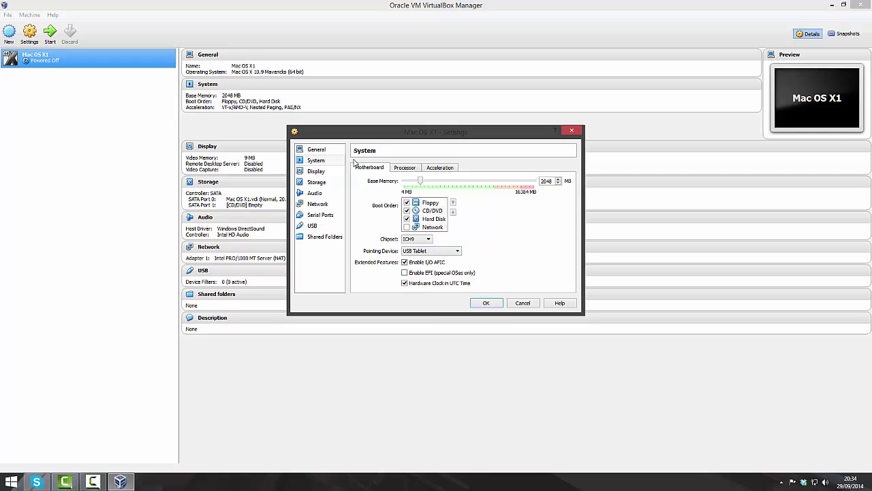
# Select the empty optical drive in Storage and show its disc image choices.
pyautogui.click(321, 181)
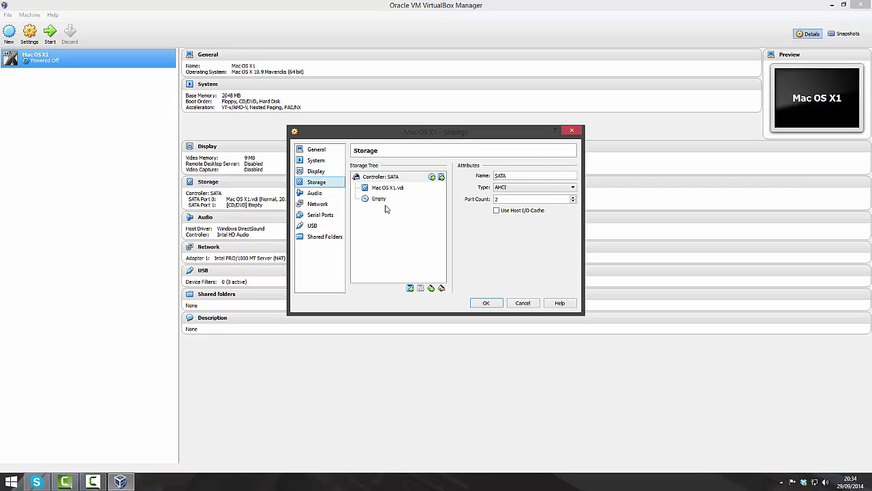
pyautogui.click(374, 200)
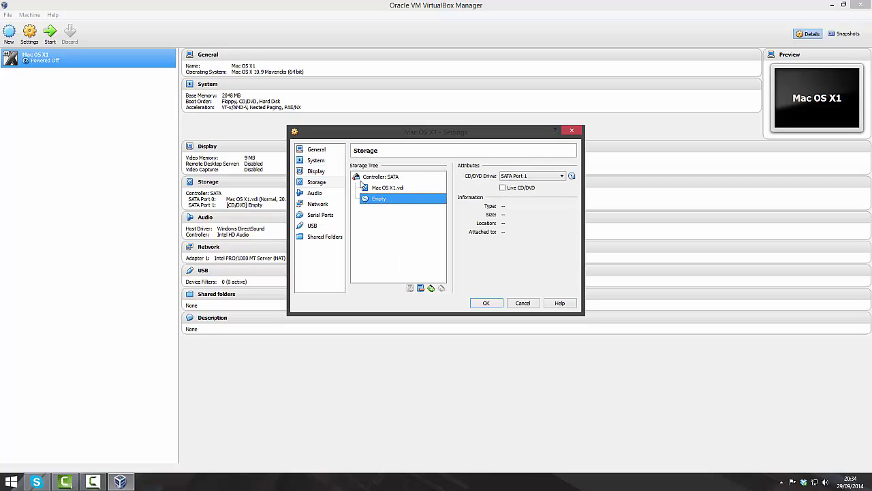
pyautogui.click(573, 176)
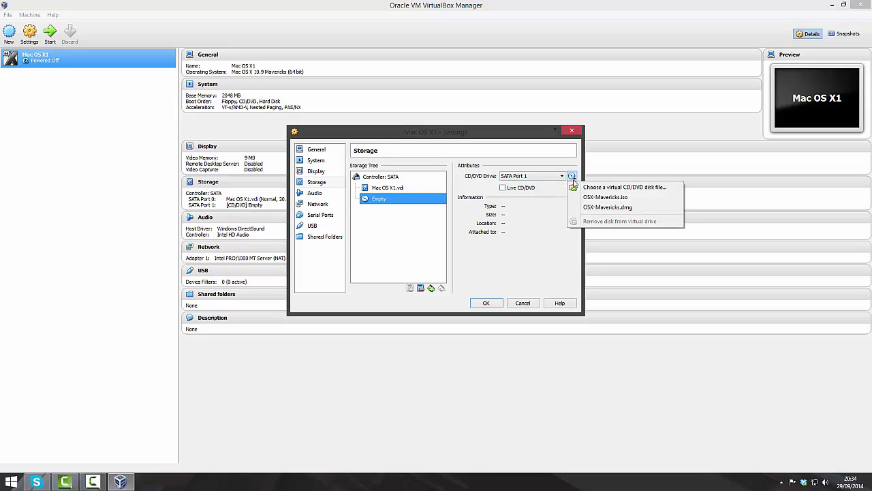
# Load OSX-Mavericks.iso from Downloads into the optical drive and save the settings.
pyautogui.click(610, 188)
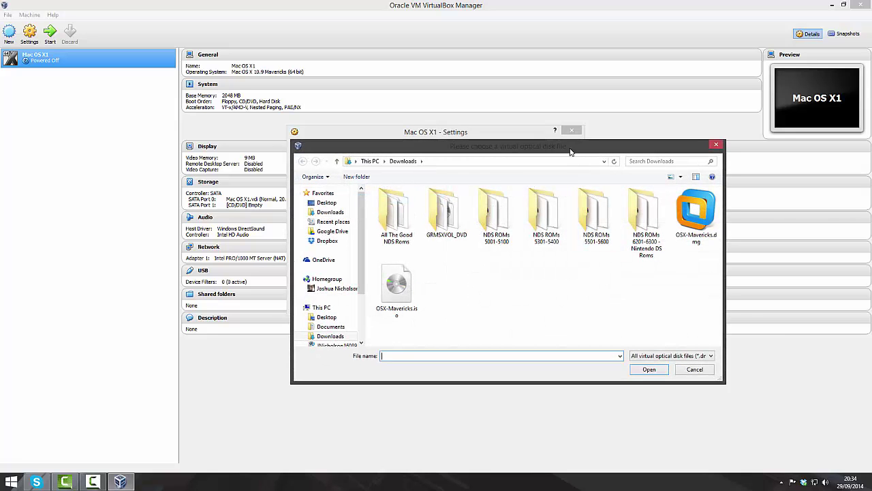
pyautogui.moveTo(571, 151); pyautogui.dragTo(624, 151)
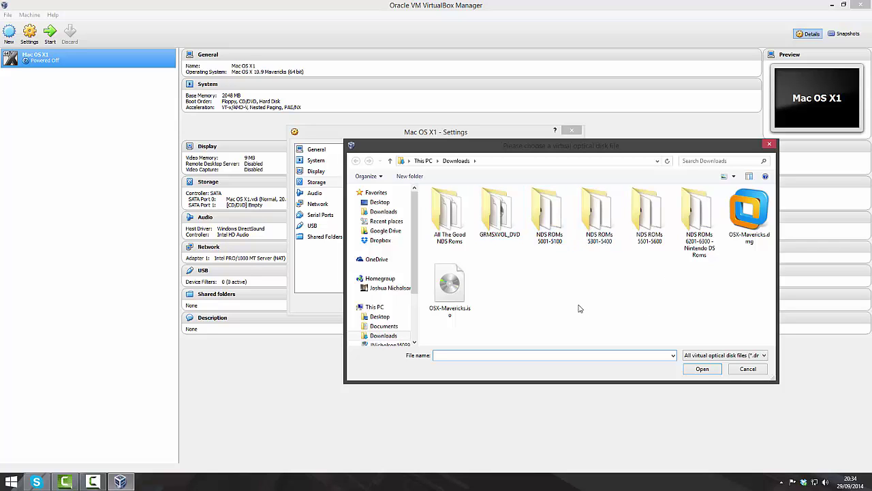
pyautogui.click(508, 340)
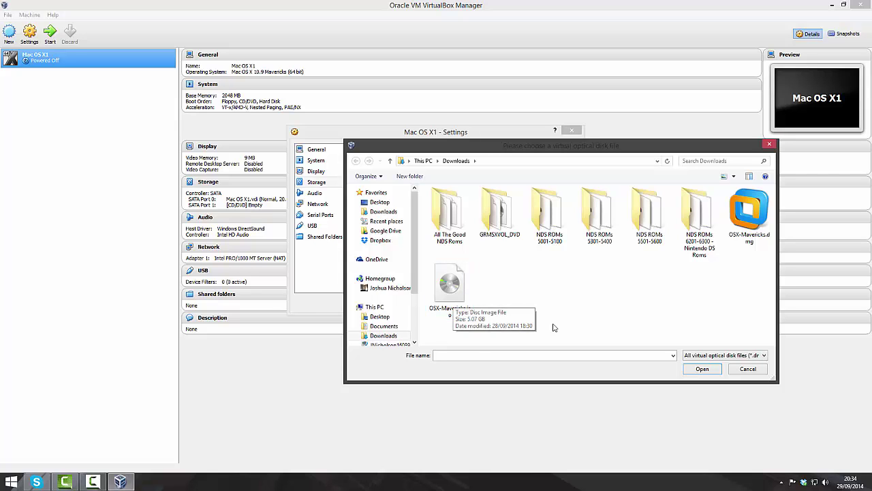
pyautogui.click(465, 288)
pyautogui.click(712, 371)
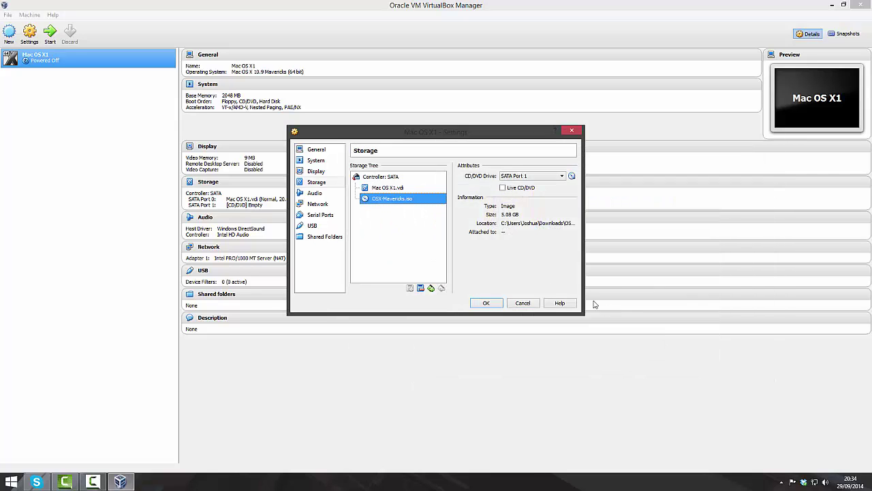
pyautogui.click(486, 302)
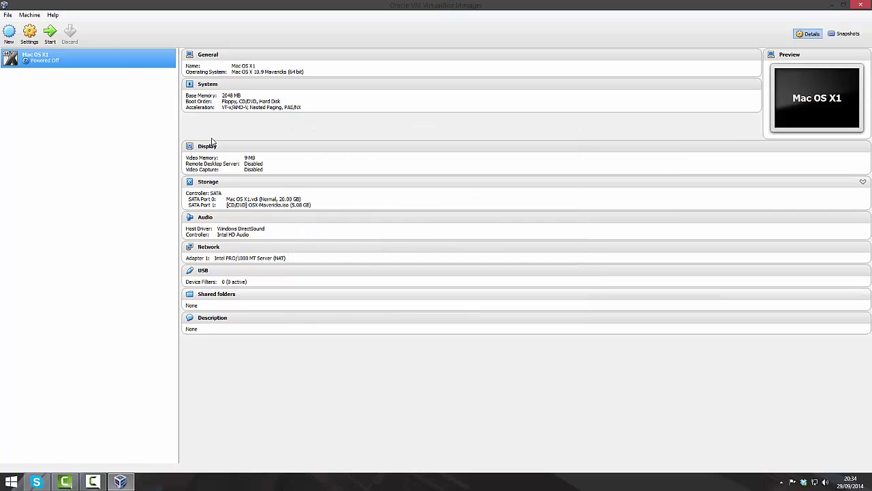
# Start Mac OS X1 and maximize its window.
pyautogui.click(51, 37)
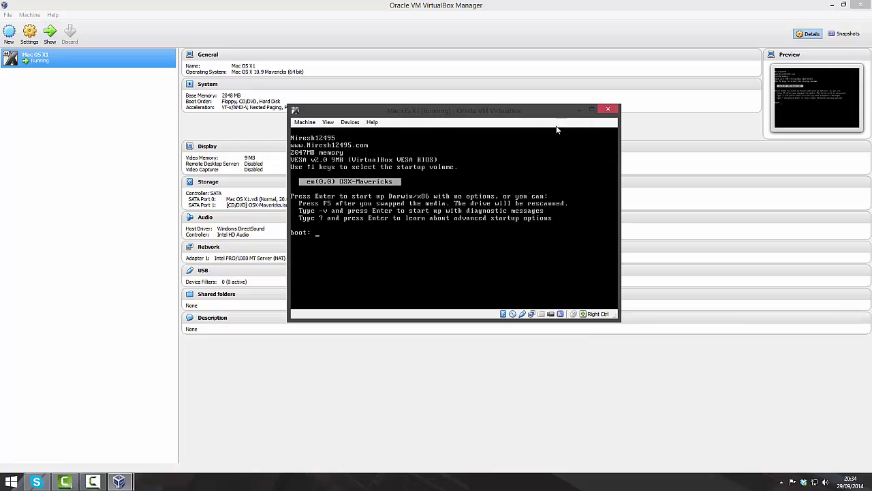
pyautogui.click(592, 110)
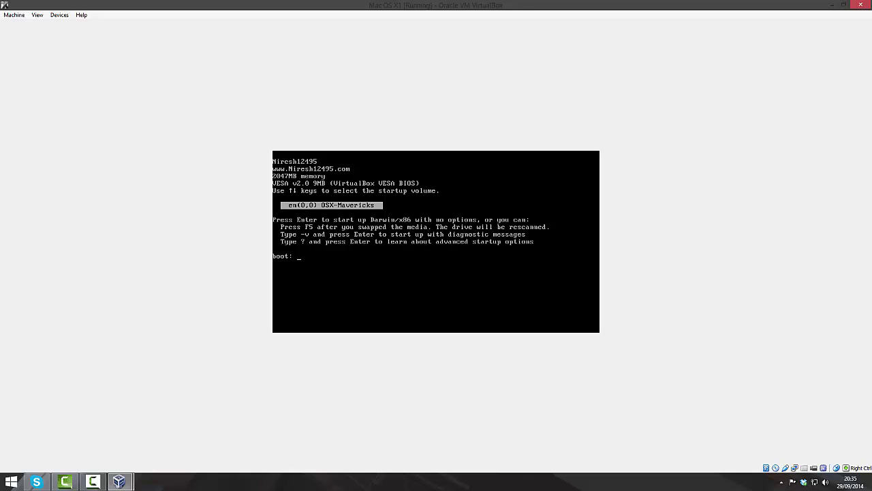
# Boot from the OSX-Mavericks volume and choose English as the main language.
pyautogui.press('Return')
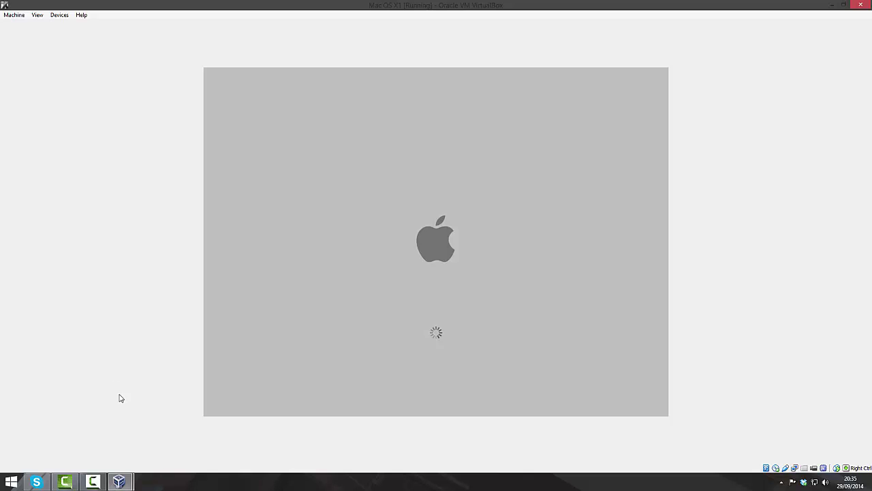
pyautogui.click(96, 481)
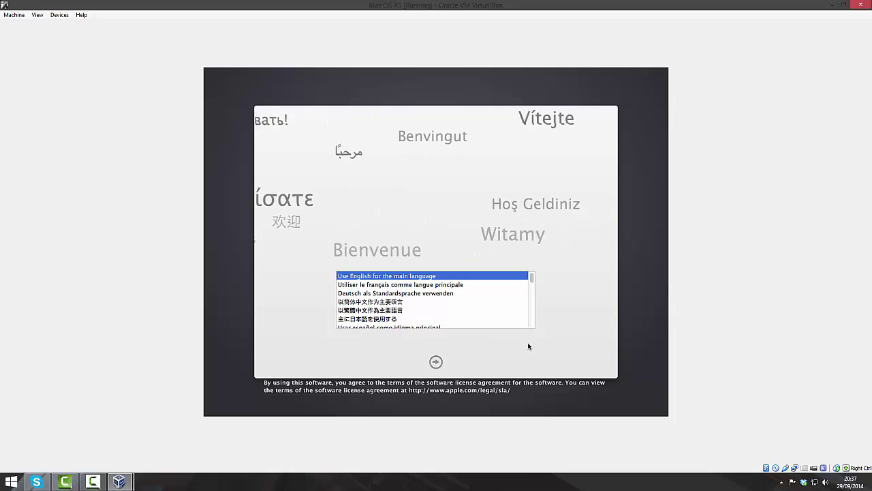
pyautogui.click(439, 366)
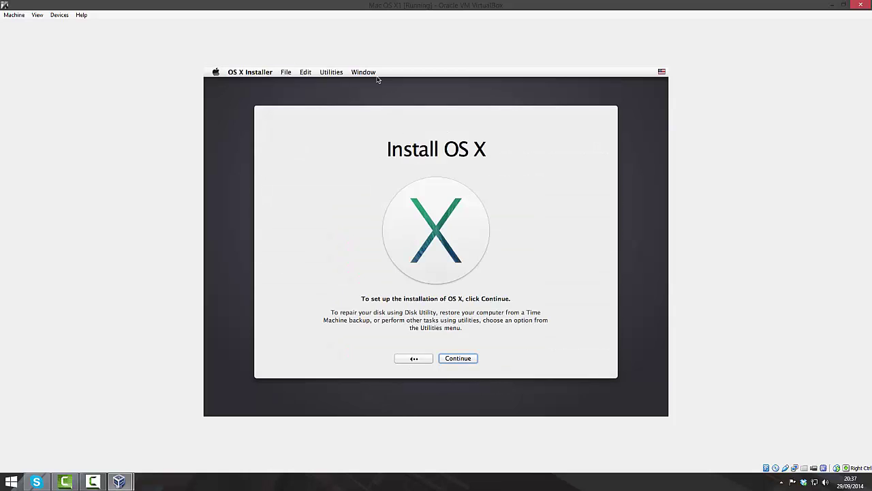
# Launch Disk Utility and select the 21.47 GB VBOX HARDDISK's Erase options.
pyautogui.click(328, 72)
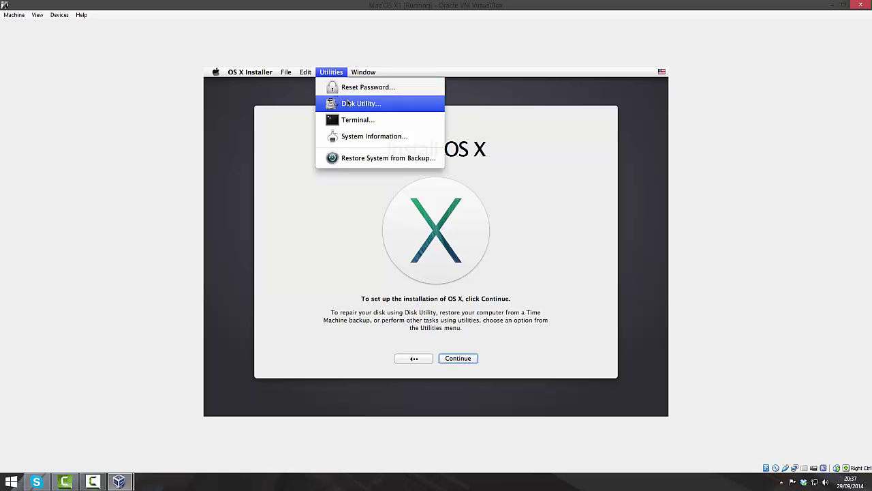
pyautogui.click(347, 102)
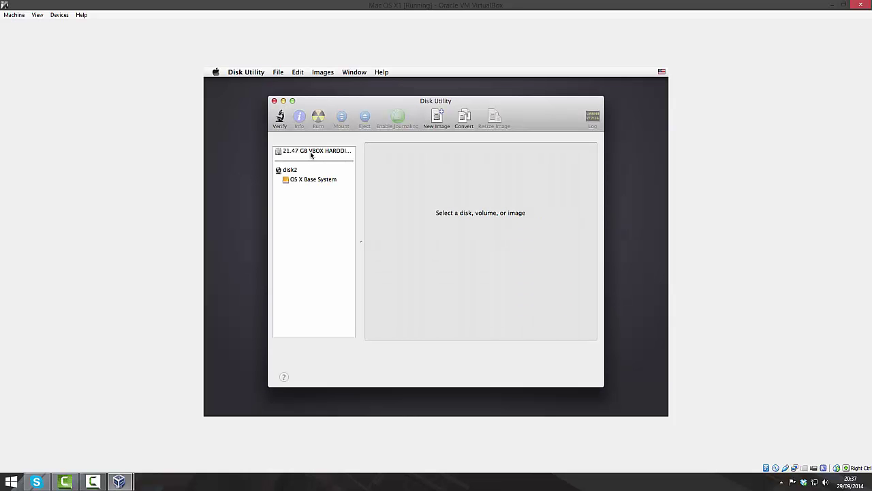
pyautogui.click(306, 154)
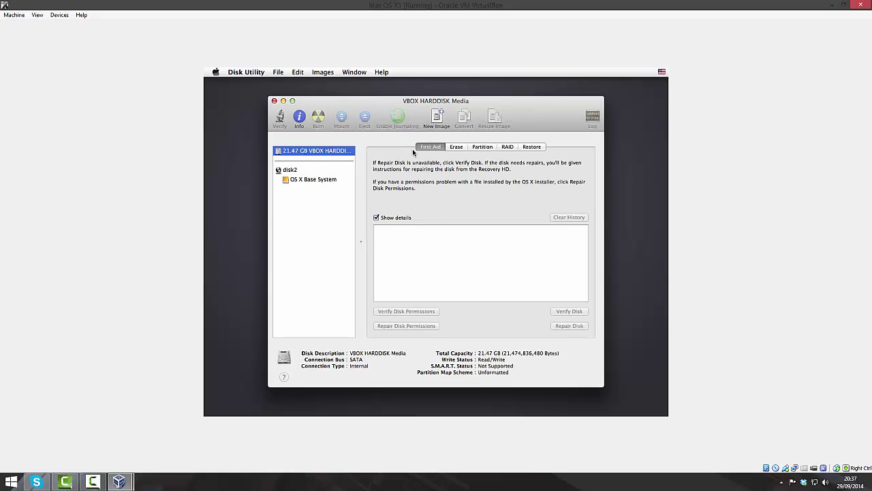
pyautogui.click(457, 147)
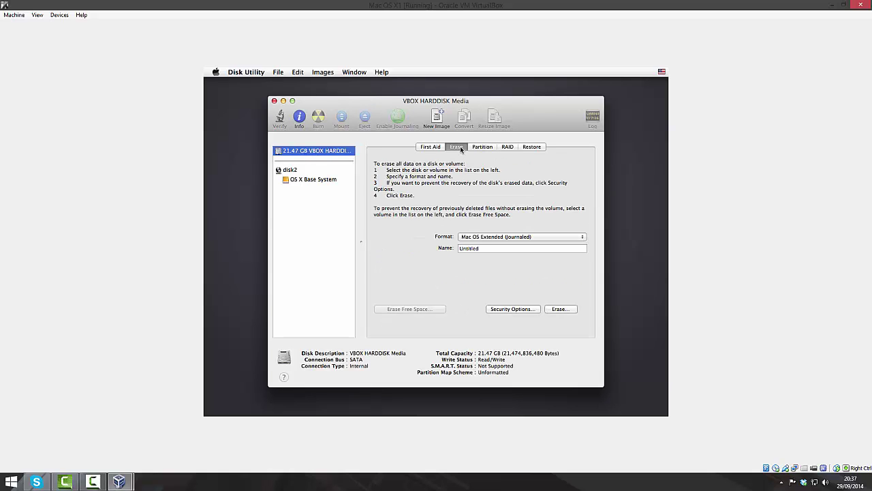
# Erase the disk as a volume named 'OS', then close Disk Utility.
pyautogui.doubleClick(493, 248)
pyautogui.write('OS')
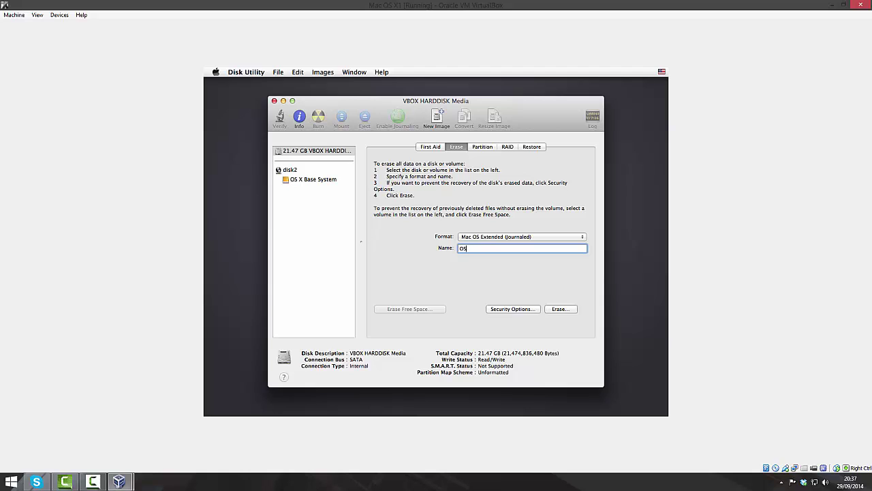
pyautogui.click(573, 311)
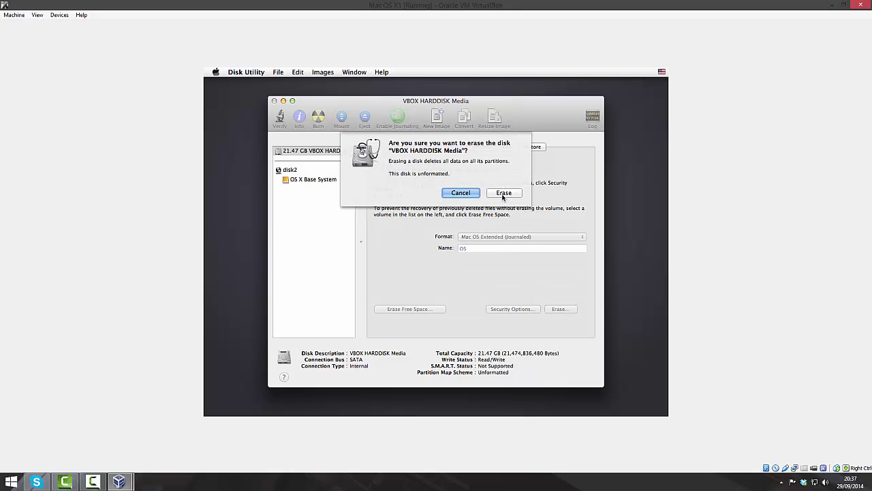
pyautogui.click(503, 195)
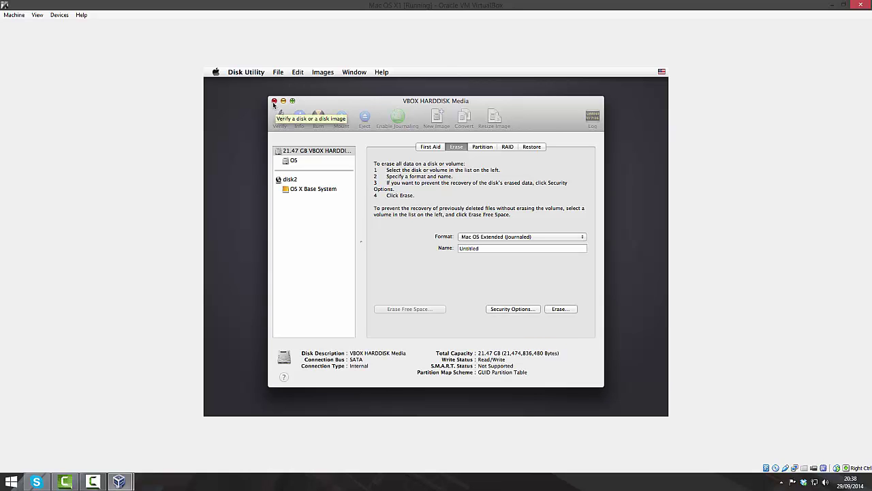
pyautogui.click(273, 100)
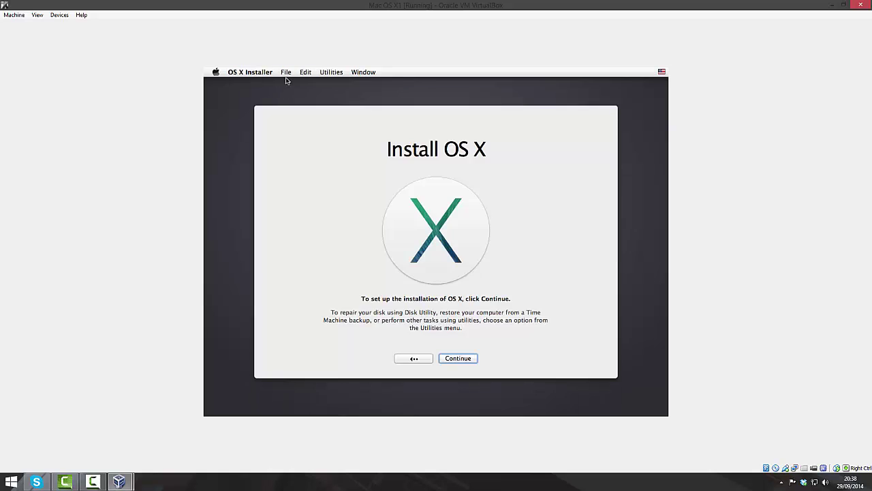
# Agree to the license and pick the OS disk as the Mavericks install destination.
pyautogui.click(463, 360)
pyautogui.click(543, 356)
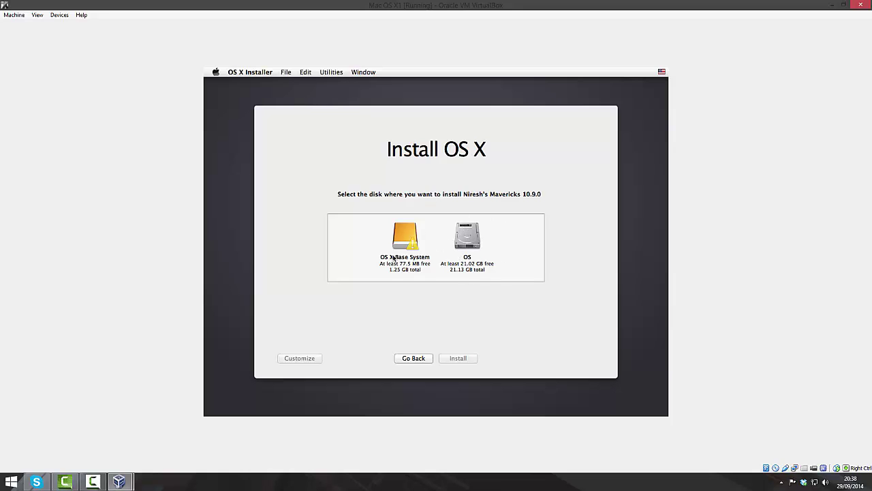
pyautogui.click(471, 251)
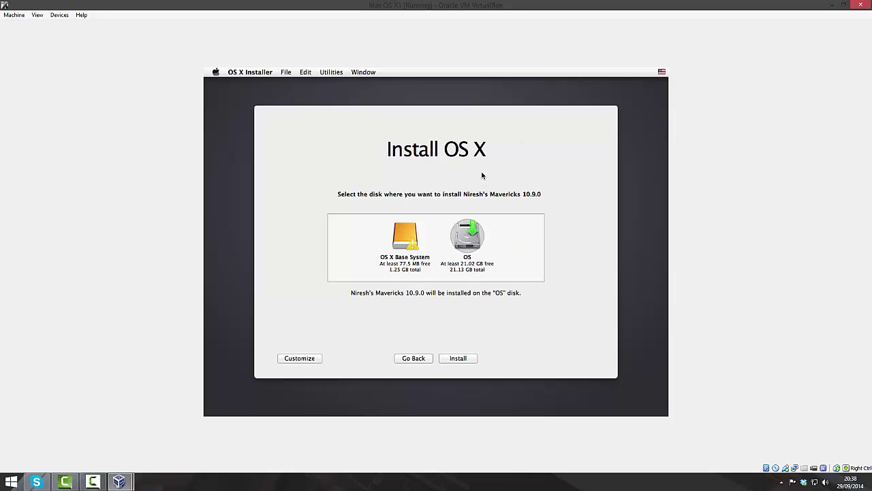
pyautogui.click(305, 359)
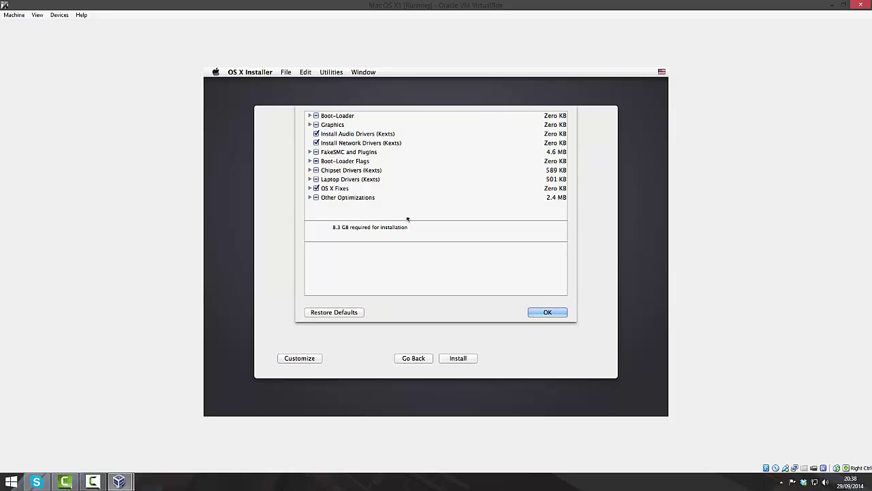
# Tick Move nVidia Graphics Extensions under Graphics > Backup Graphic Kexts and confirm with OK.
pyautogui.click(310, 198)
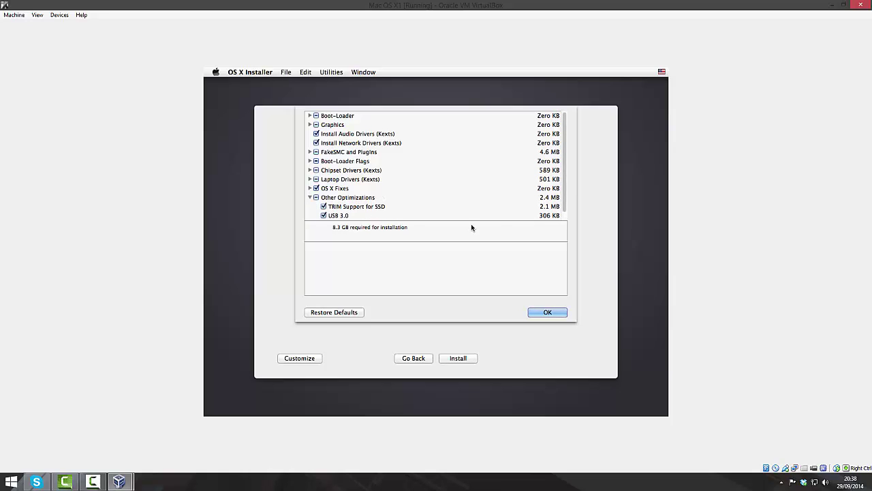
pyautogui.scroll(-1, 563, 201)
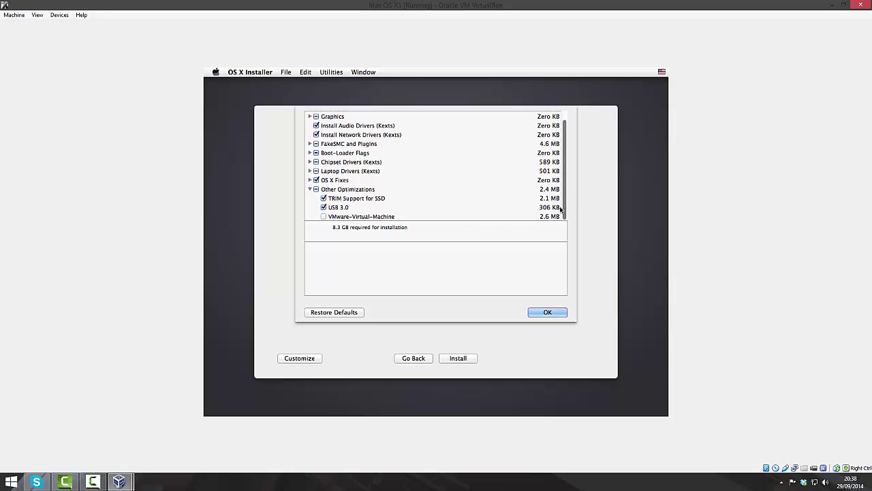
pyautogui.click(310, 188)
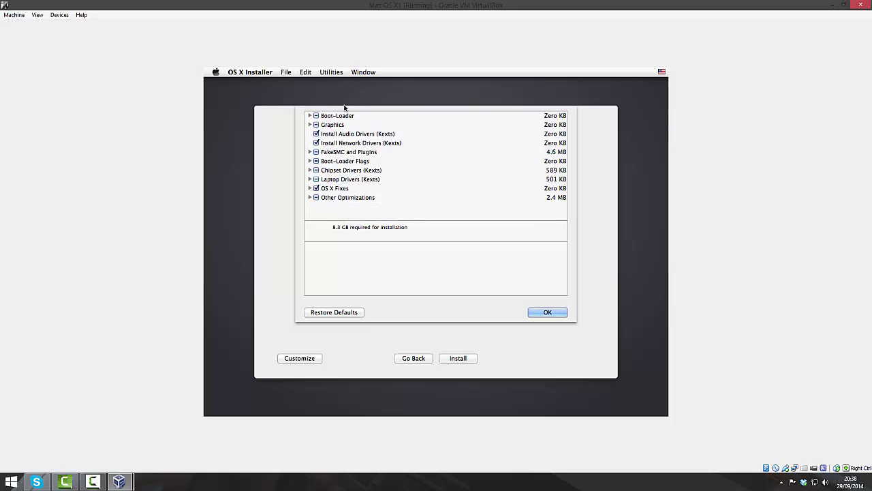
pyautogui.click(311, 117)
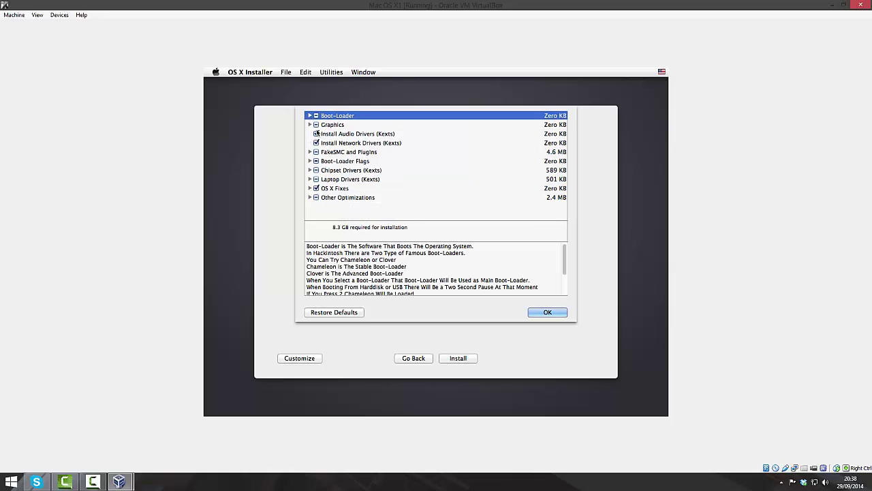
pyautogui.click(309, 126)
pyautogui.click(309, 125)
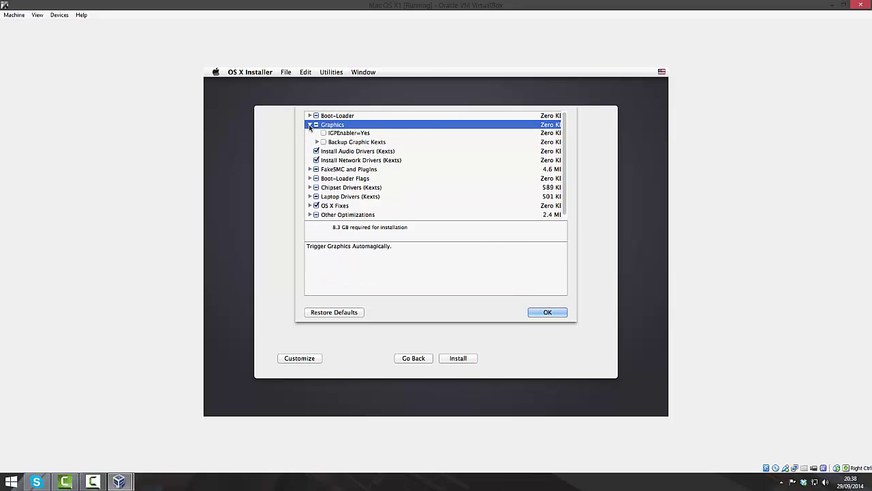
pyautogui.click(317, 152)
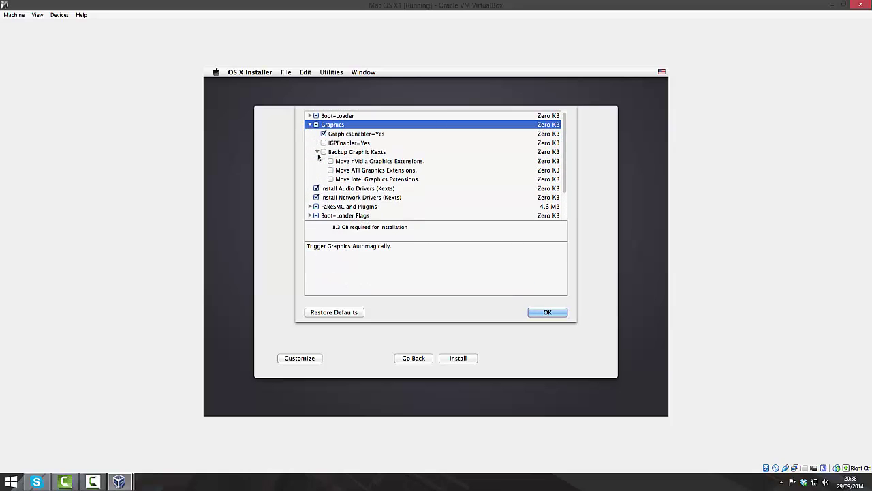
pyautogui.click(330, 162)
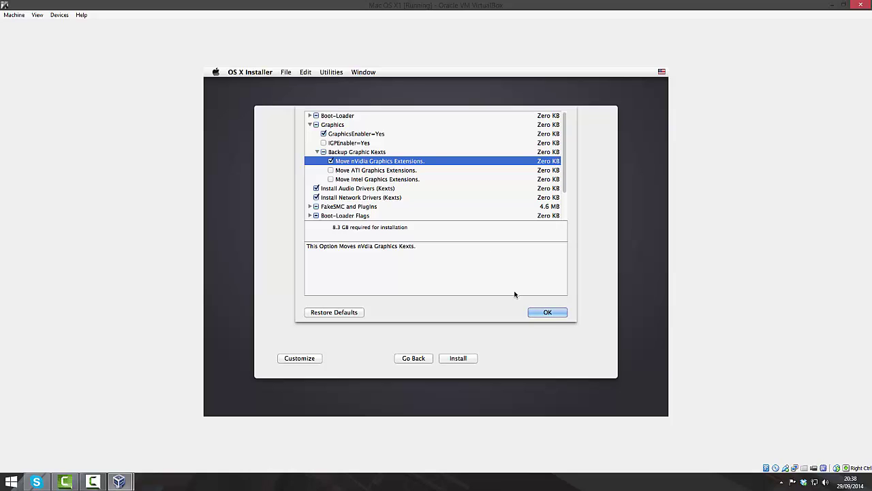
pyautogui.click(546, 310)
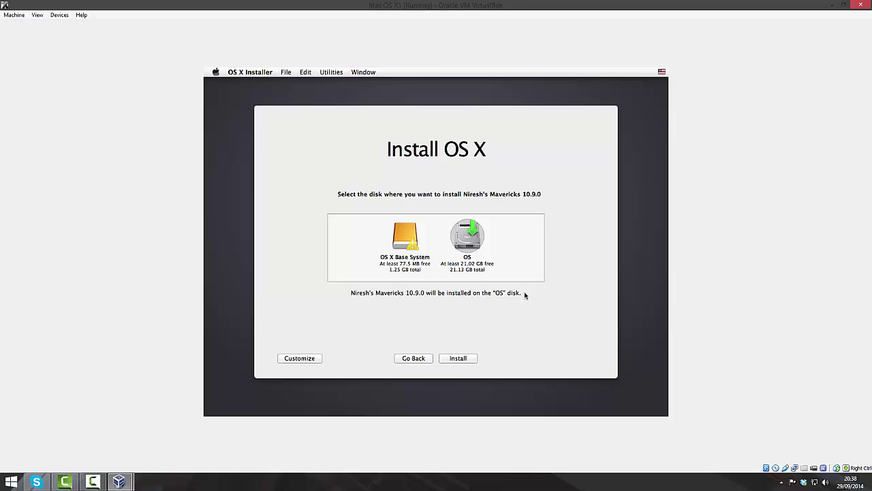
# Install Mavericks 10.9.0 onto the OS disk until the VM shows a grey screen.
pyautogui.click(471, 357)
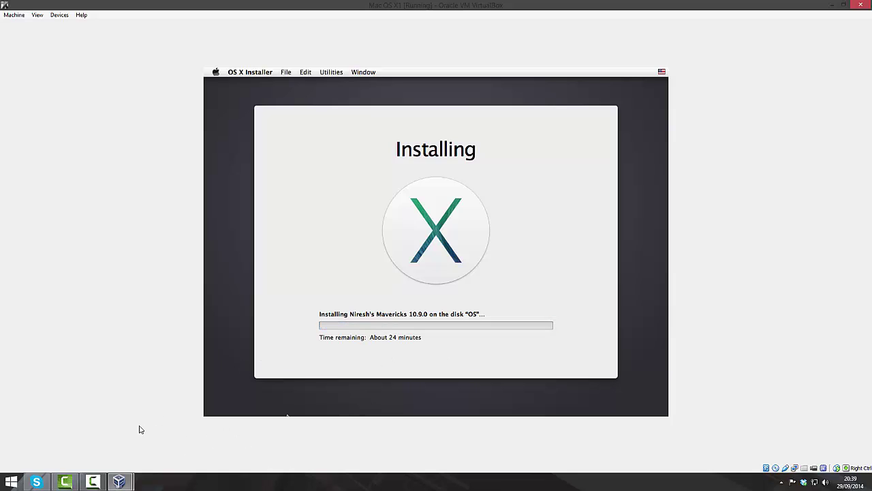
pyautogui.click(104, 482)
pyautogui.click(734, 453)
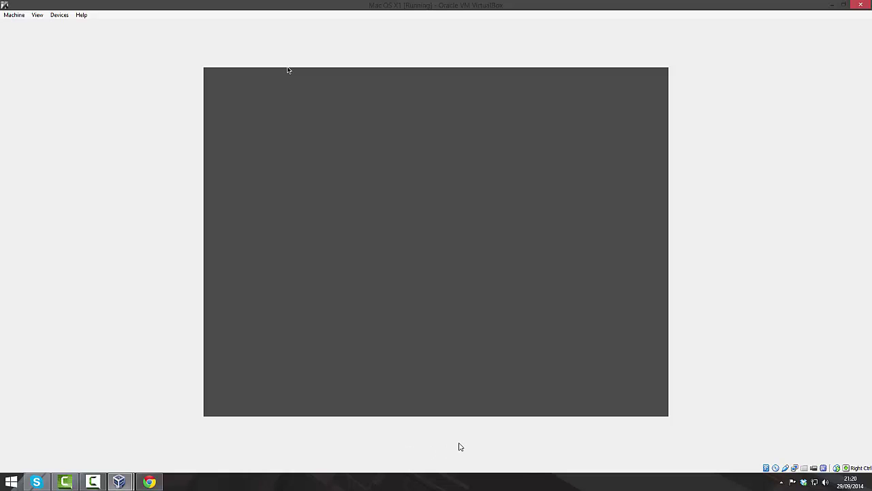
# Power off Mac OS X1, eject OSX-Mavericks.iso from its optical drive, and start it again.
pyautogui.click(860, 5)
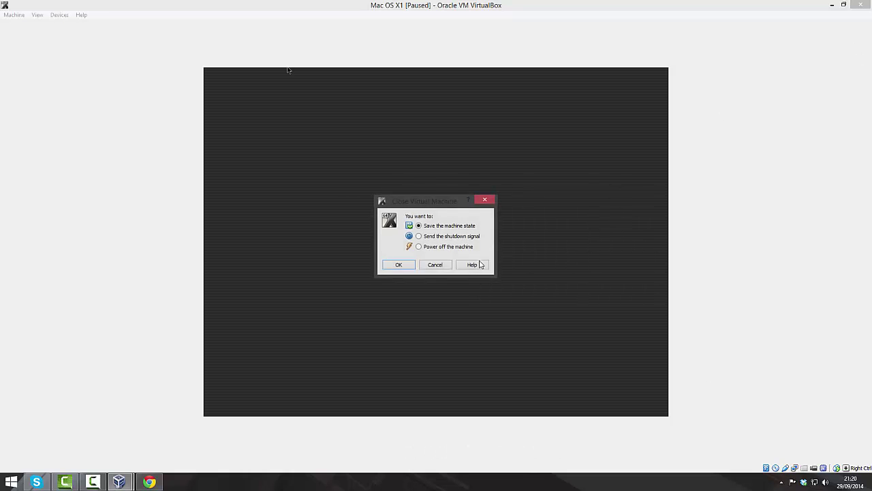
pyautogui.click(411, 268)
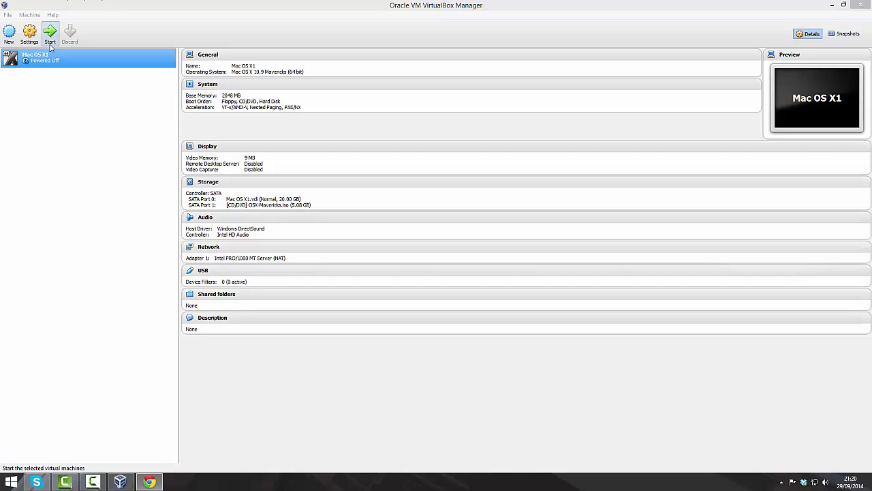
pyautogui.rightClick(54, 59)
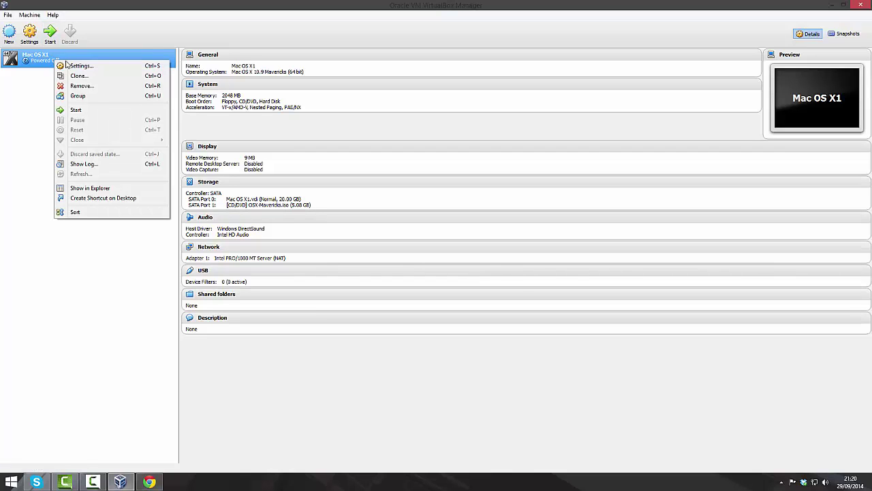
pyautogui.click(85, 65)
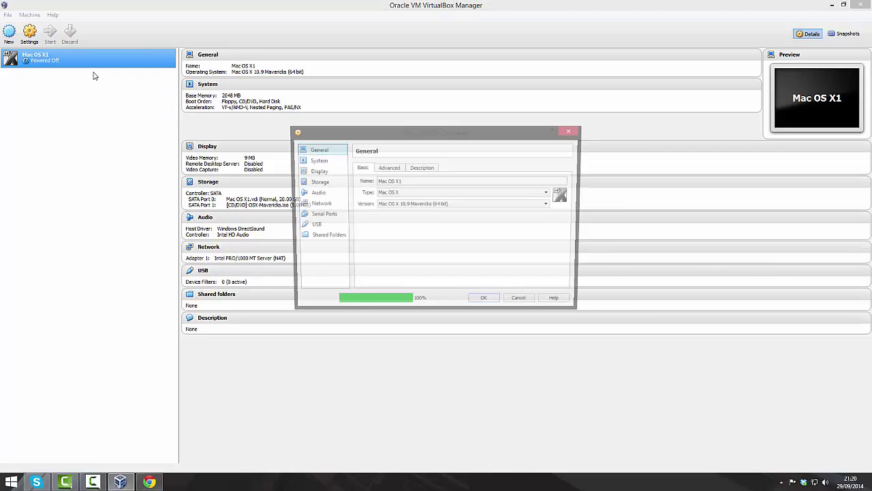
pyautogui.click(315, 183)
pyautogui.click(396, 199)
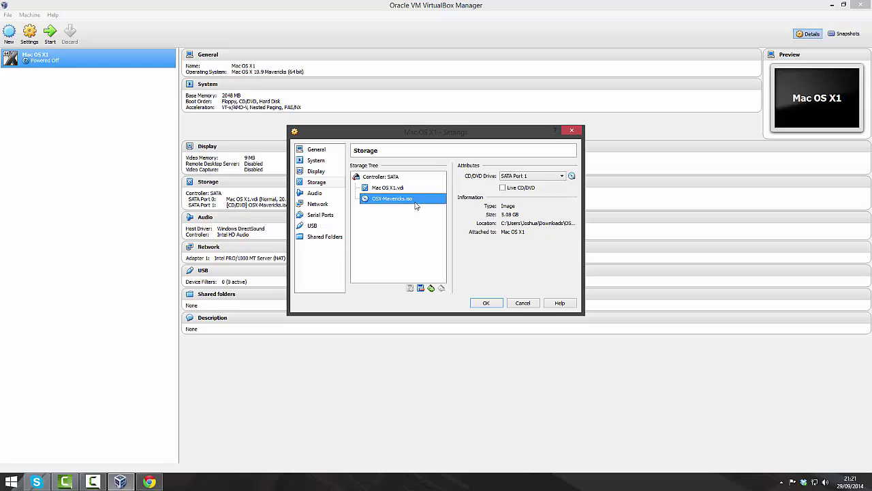
pyautogui.click(572, 177)
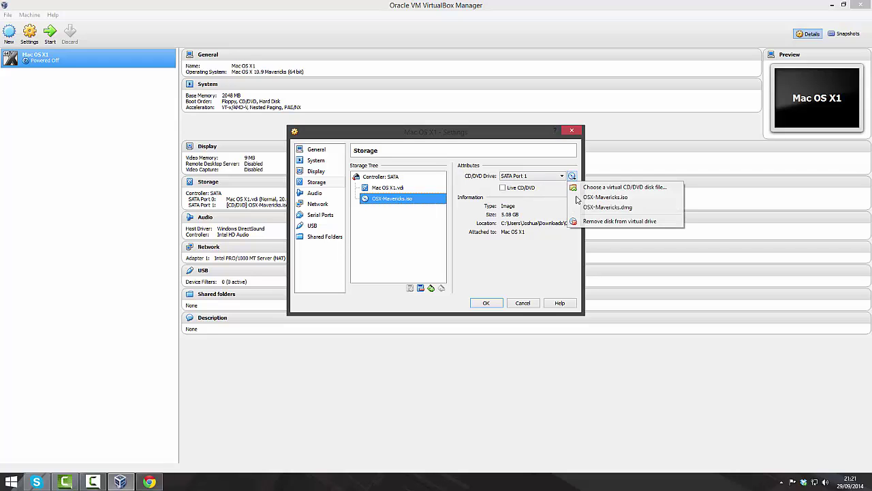
pyautogui.click(615, 224)
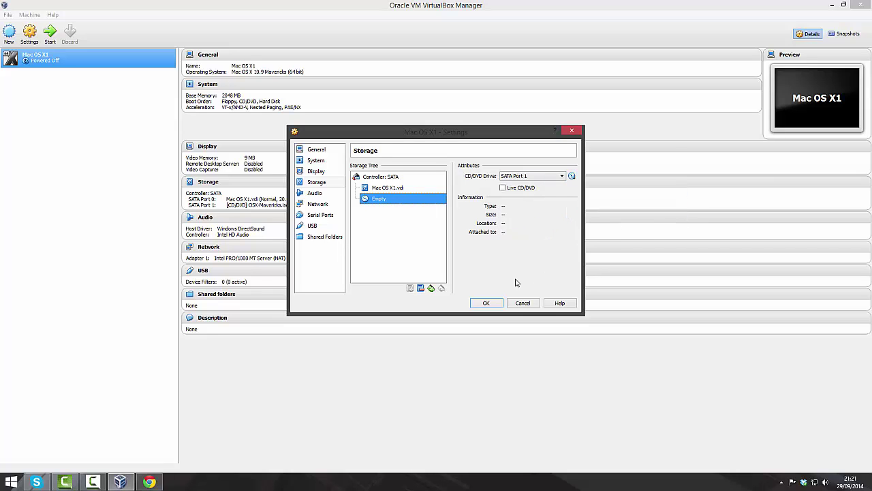
pyautogui.click(490, 302)
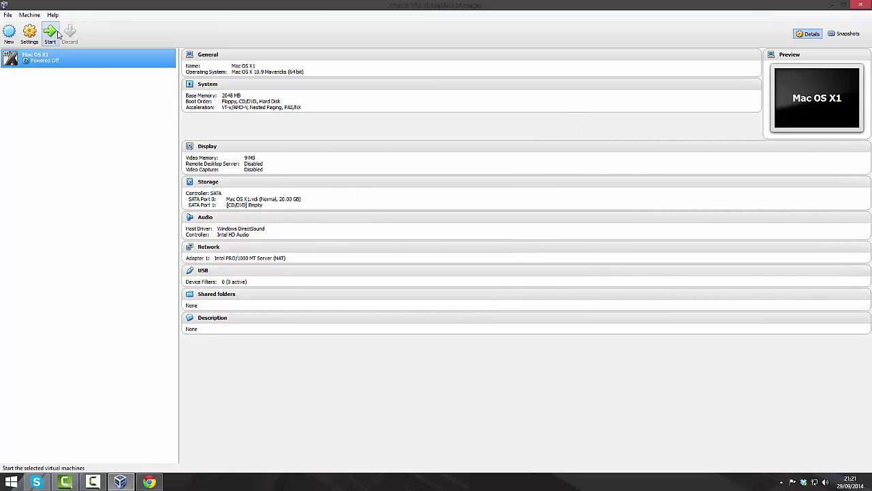
pyautogui.click(59, 35)
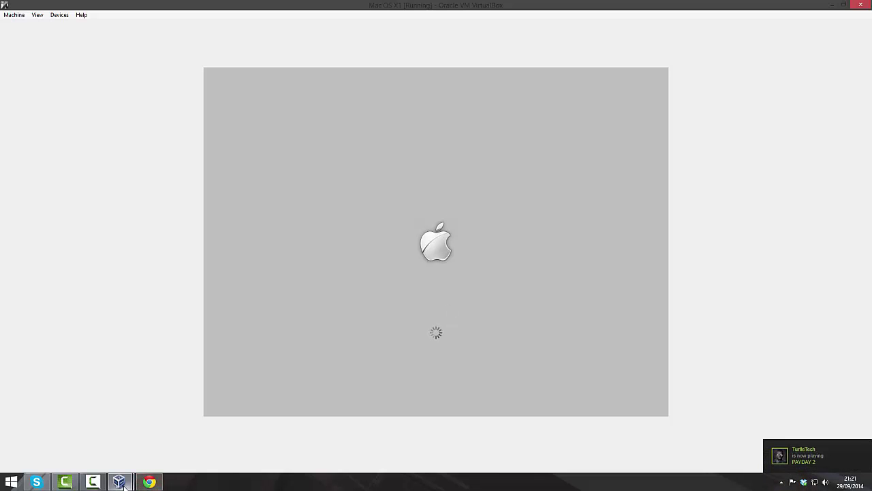
# Let the Mac OS X1 guest boot past the Apple logo to the Welcome country list.
pyautogui.click(99, 482)
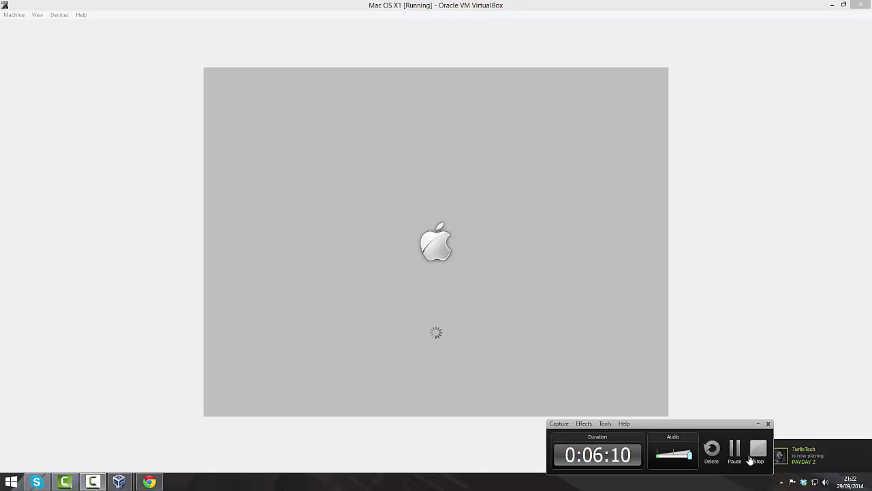
pyautogui.click(734, 448)
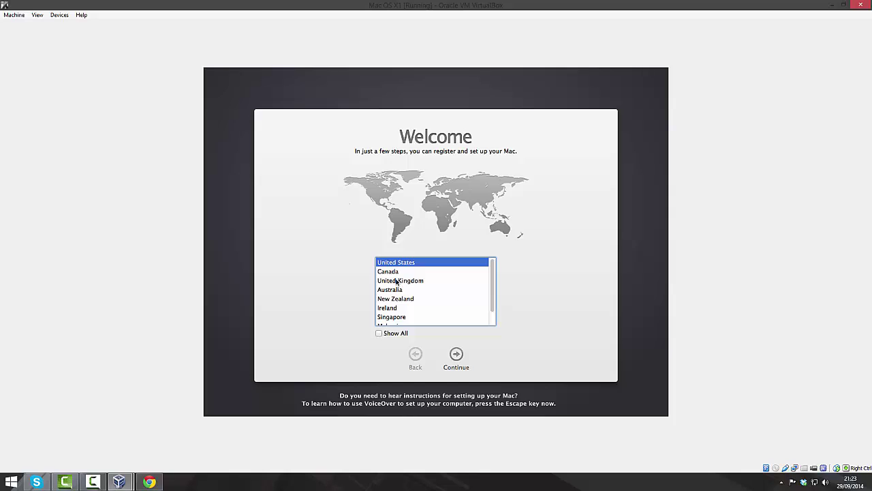
# Choose United Kingdom and the British keyboard, and skip transferring information.
pyautogui.click(396, 281)
pyautogui.click(456, 354)
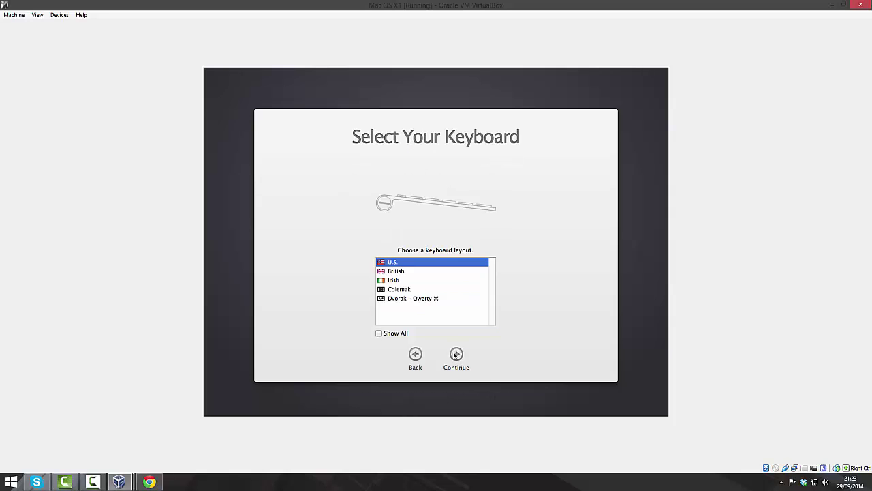
pyautogui.click(412, 270)
pyautogui.click(461, 361)
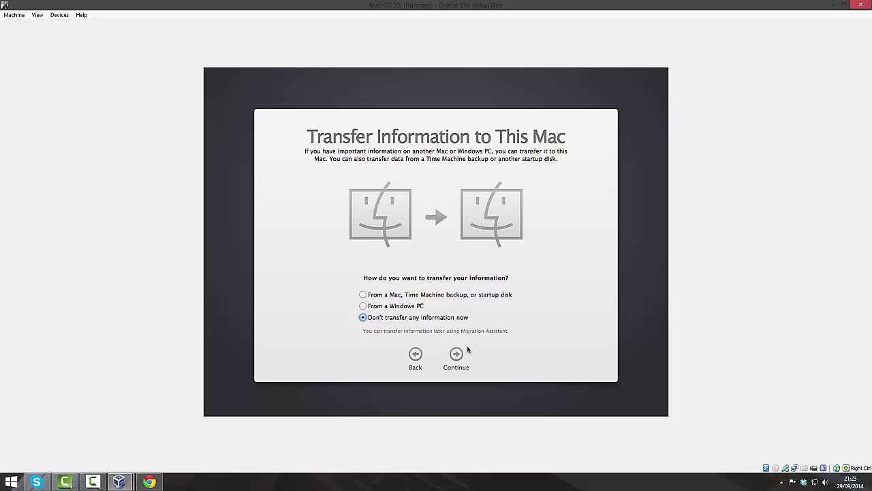
pyautogui.click(459, 352)
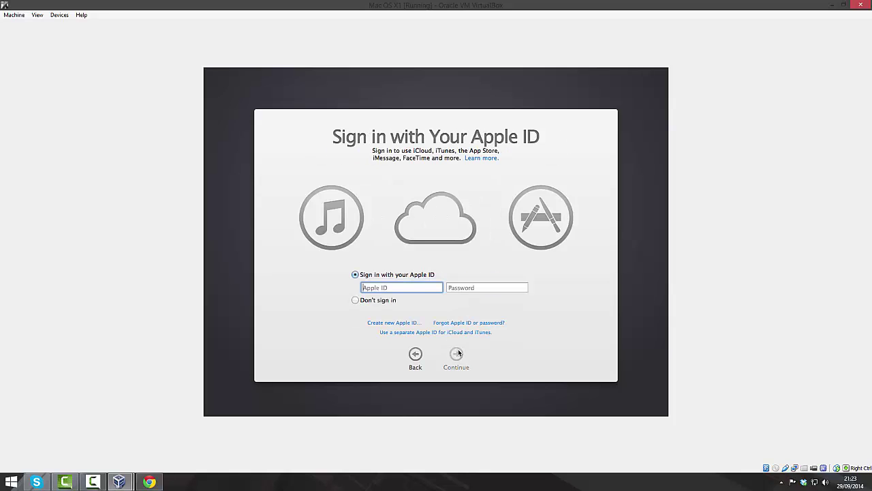
# Skip Apple ID sign-in and agree to the OS X licence terms.
pyautogui.click(389, 301)
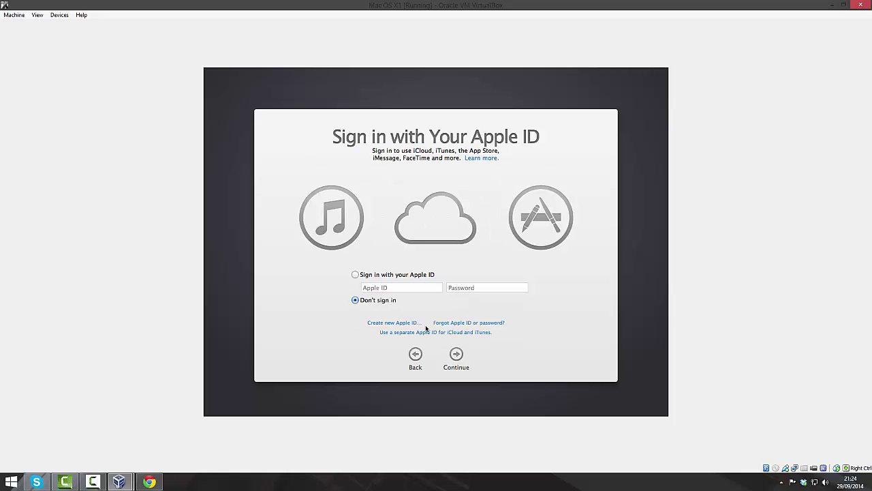
pyautogui.click(457, 356)
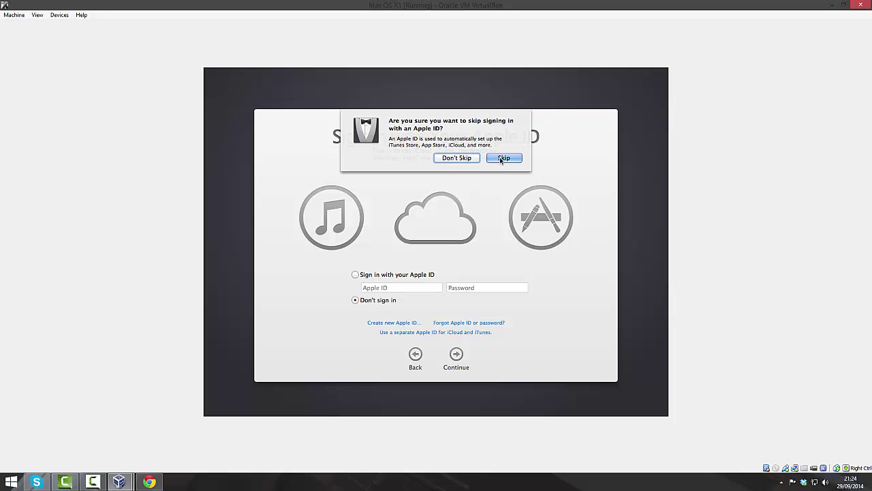
pyautogui.click(502, 159)
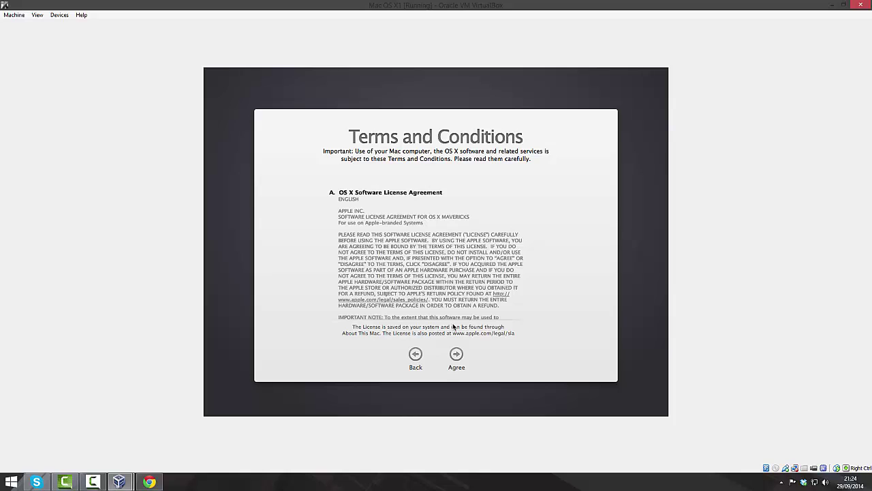
pyautogui.click(456, 355)
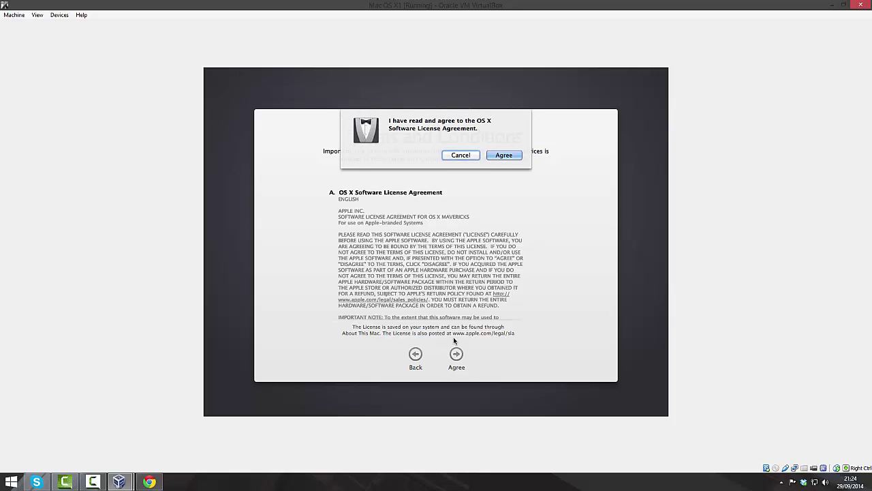
pyautogui.click(504, 155)
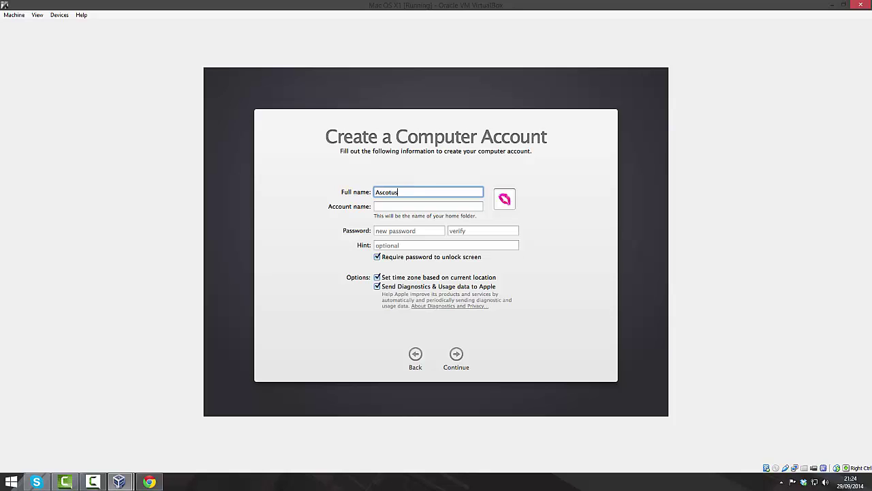
# Fill in the account password, its verification and a hint, and turn off diagnostics sharing.
pyautogui.press('Tab')
pyautogui.press('Tab')
pyautogui.click(409, 230)
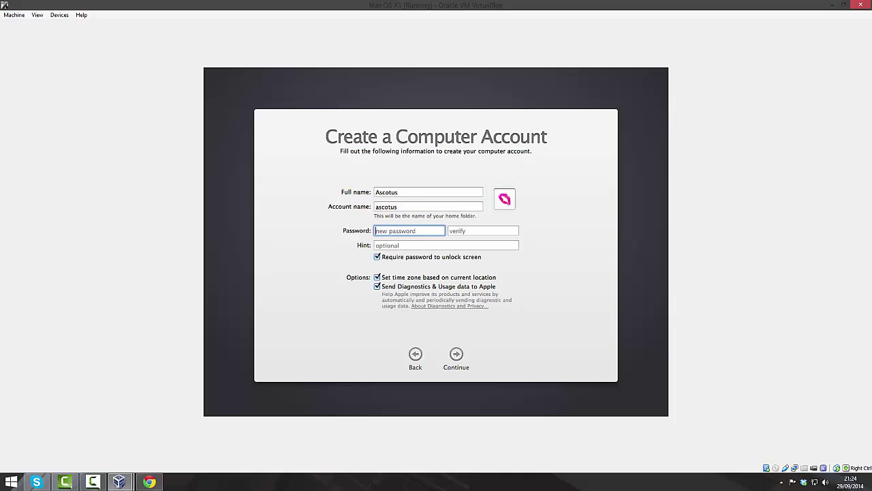
pyautogui.write('•••')
pyautogui.press('Tab')
pyautogui.write('•••')
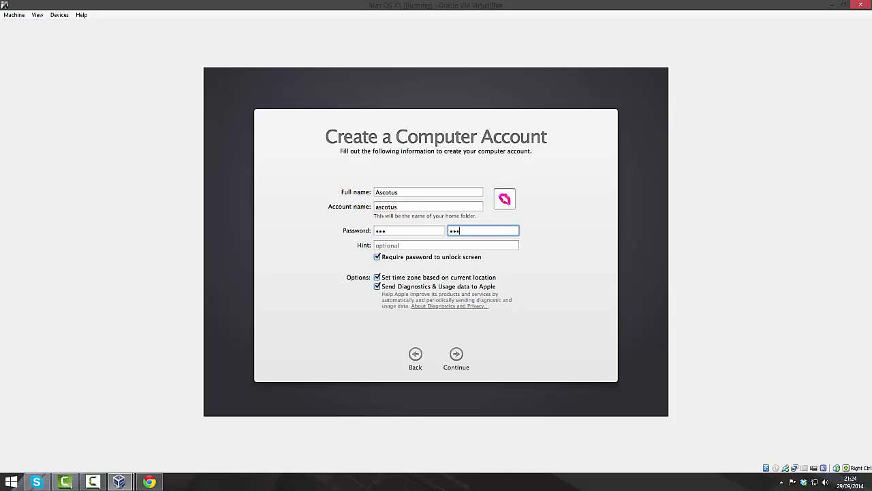
pyautogui.press('Tab')
pyautogui.write('123')
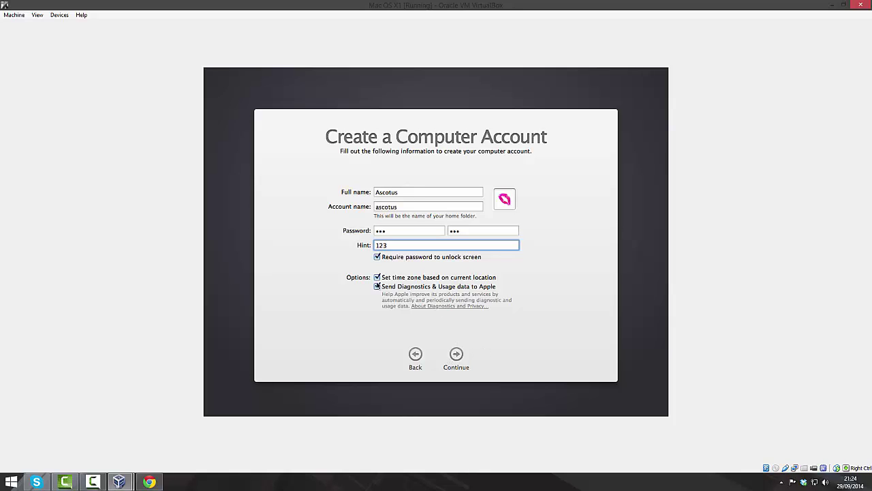
pyautogui.click(377, 286)
# Go back to correct the password hint, then create the account.
pyautogui.click(458, 353)
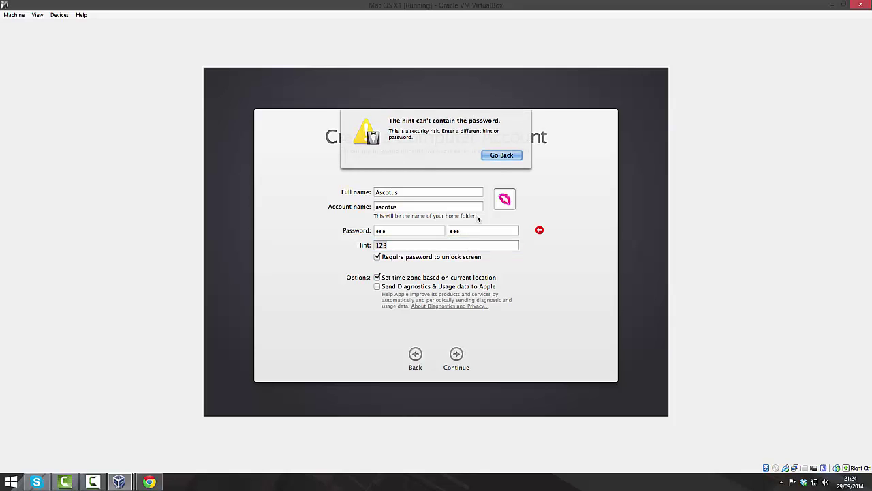
pyautogui.click(505, 156)
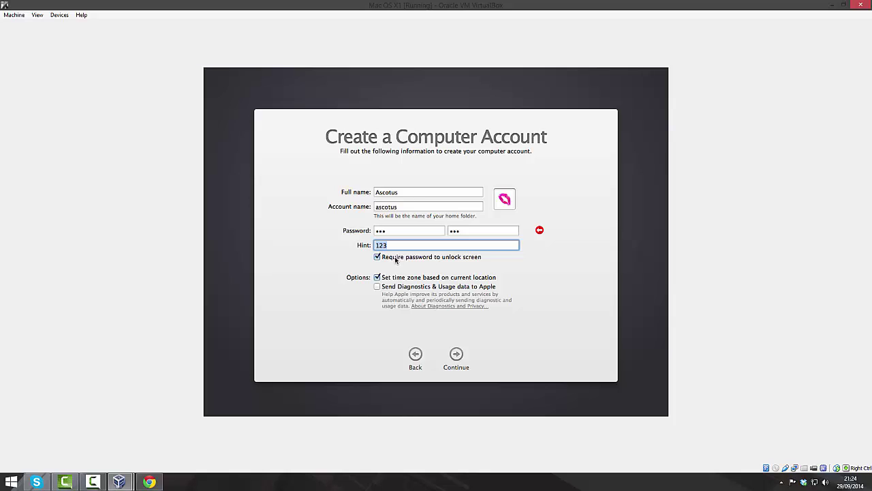
pyautogui.write('321')
pyautogui.click(461, 362)
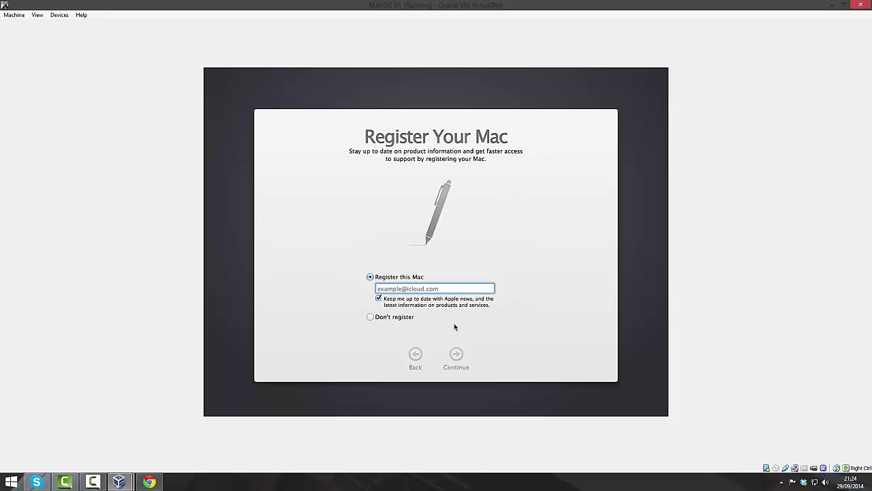
# Skip registering this Mac.
pyautogui.click(405, 318)
pyautogui.click(456, 354)
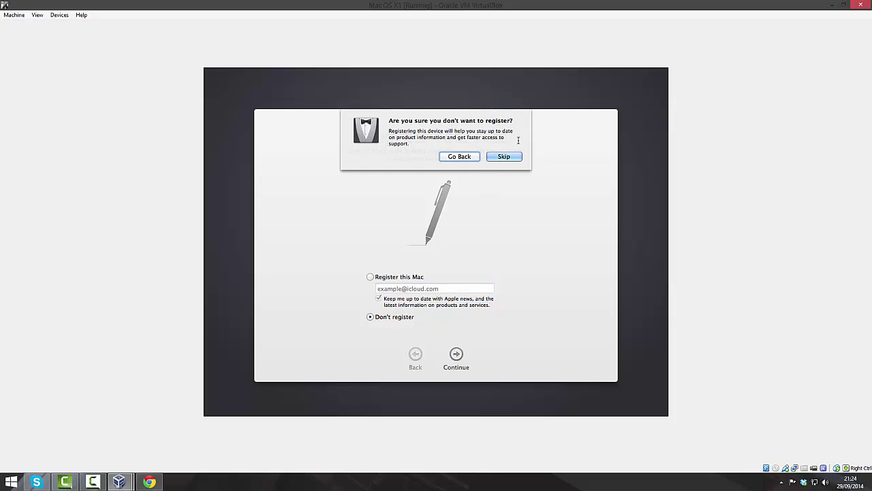
pyautogui.click(503, 156)
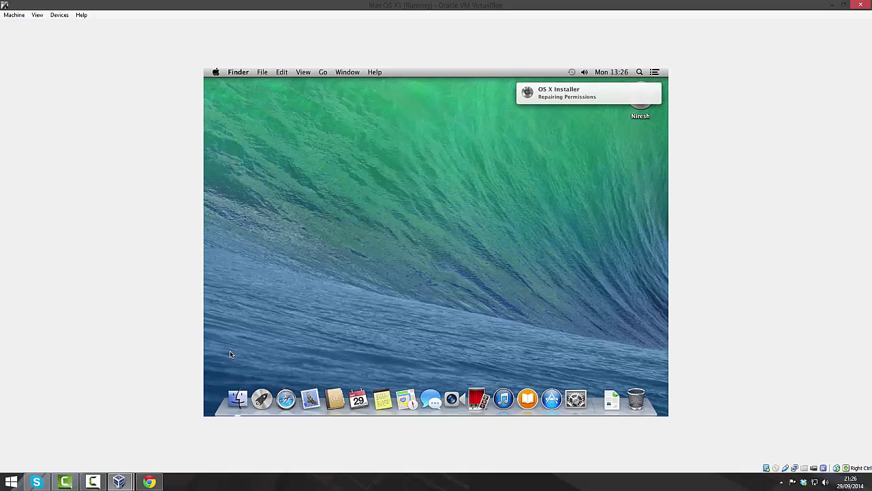
# Wait for Setting Up Your Mac to finish and the Mavericks desktop with dock to load.
pyautogui.click(93, 482)
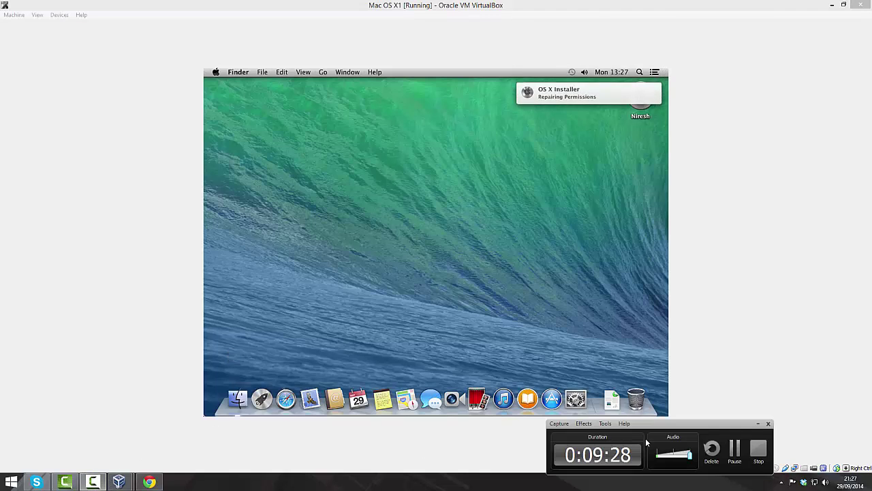